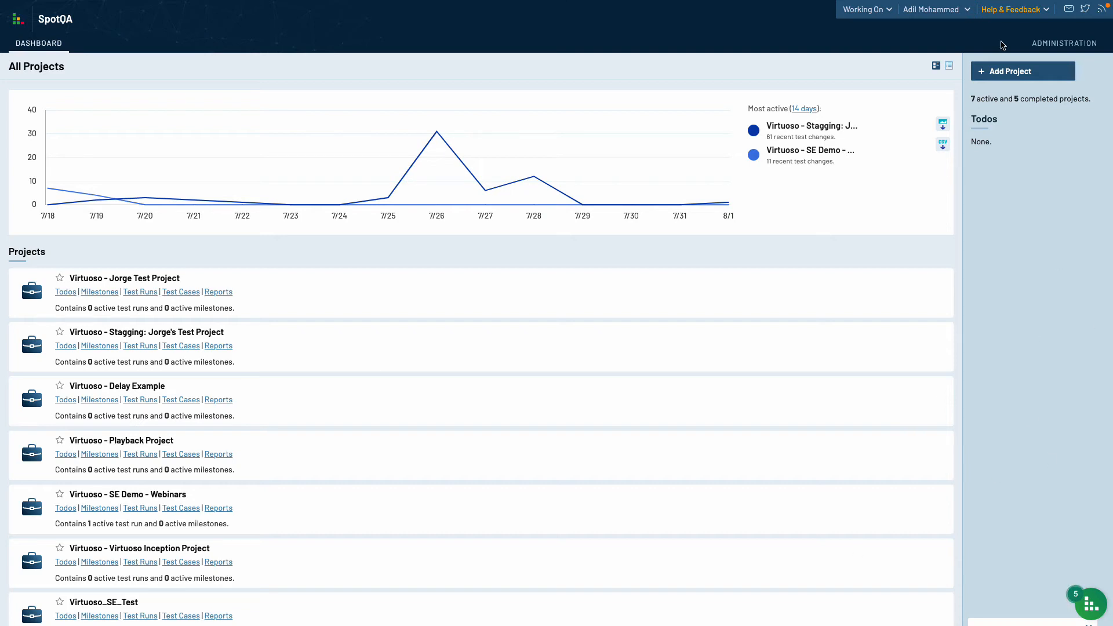
- Enable the TestRail API under Administration > Site Settings > API and save the settings
{"action": "left_click", "coordinate": [1055, 47]}
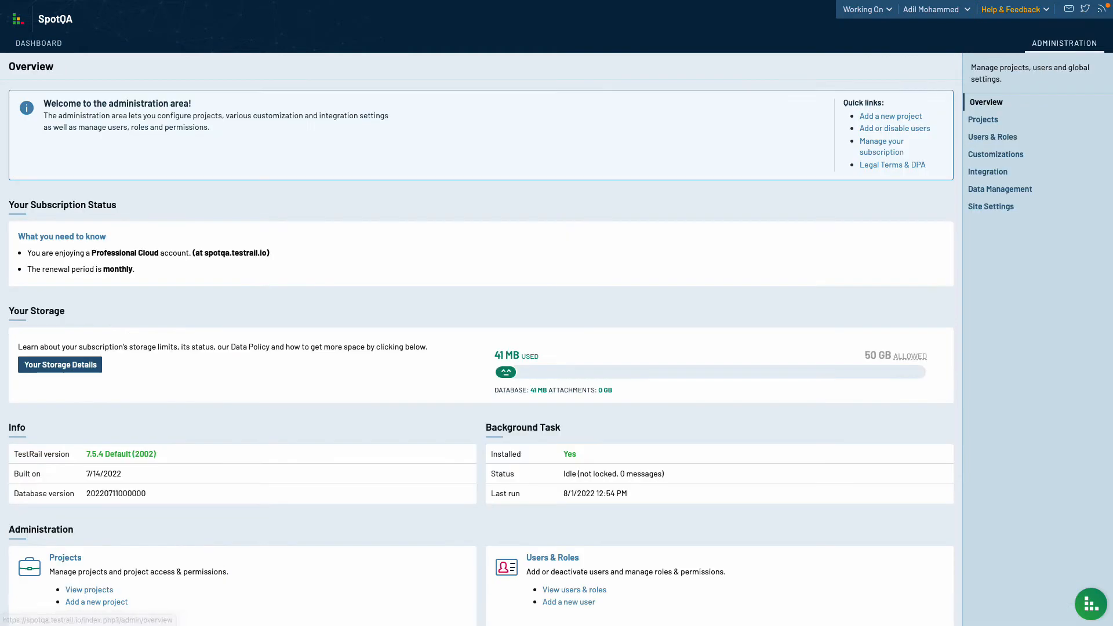
{"action": "left_click", "coordinate": [1004, 209]}
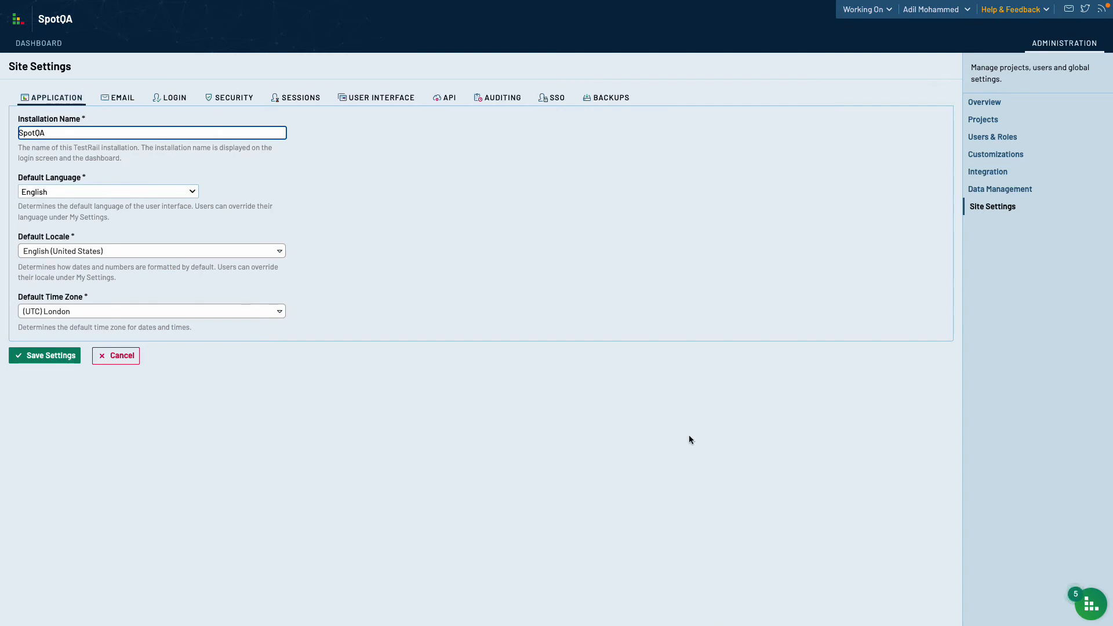
{"action": "left_click", "coordinate": [451, 104]}
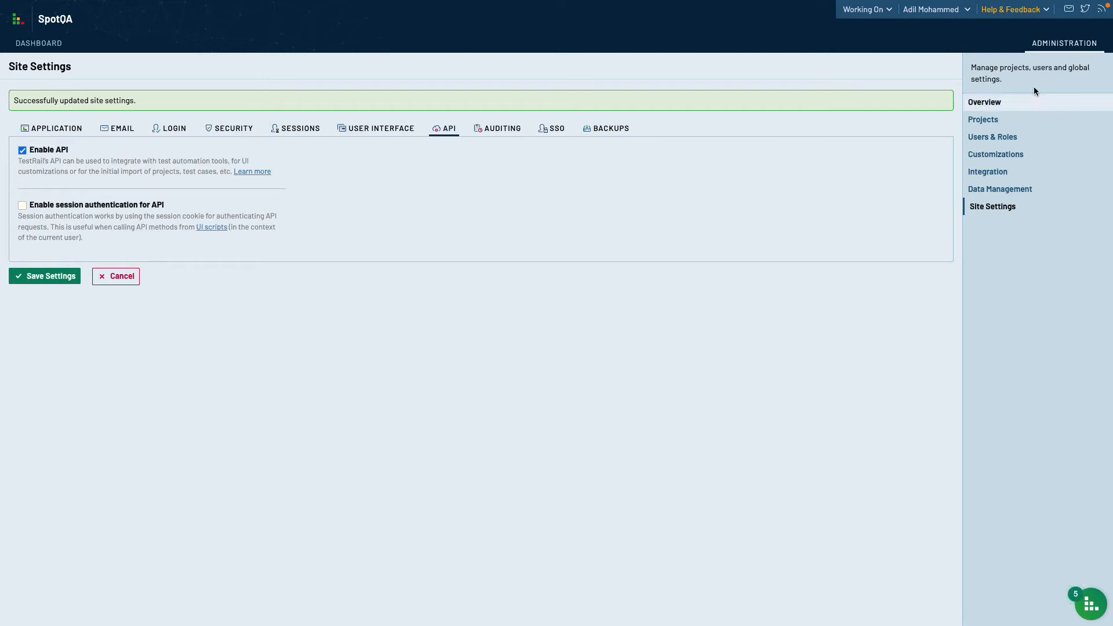
{"action": "left_click", "coordinate": [933, 9]}
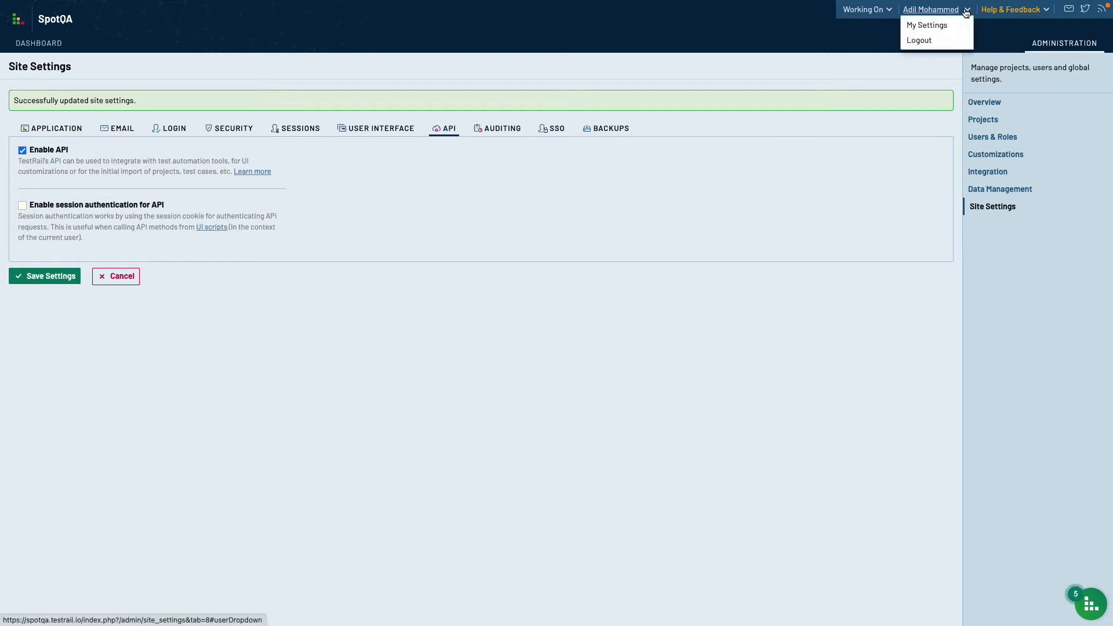
- Create a new API key named Demo-key in My Settings and generate it
{"action": "left_click", "coordinate": [932, 29]}
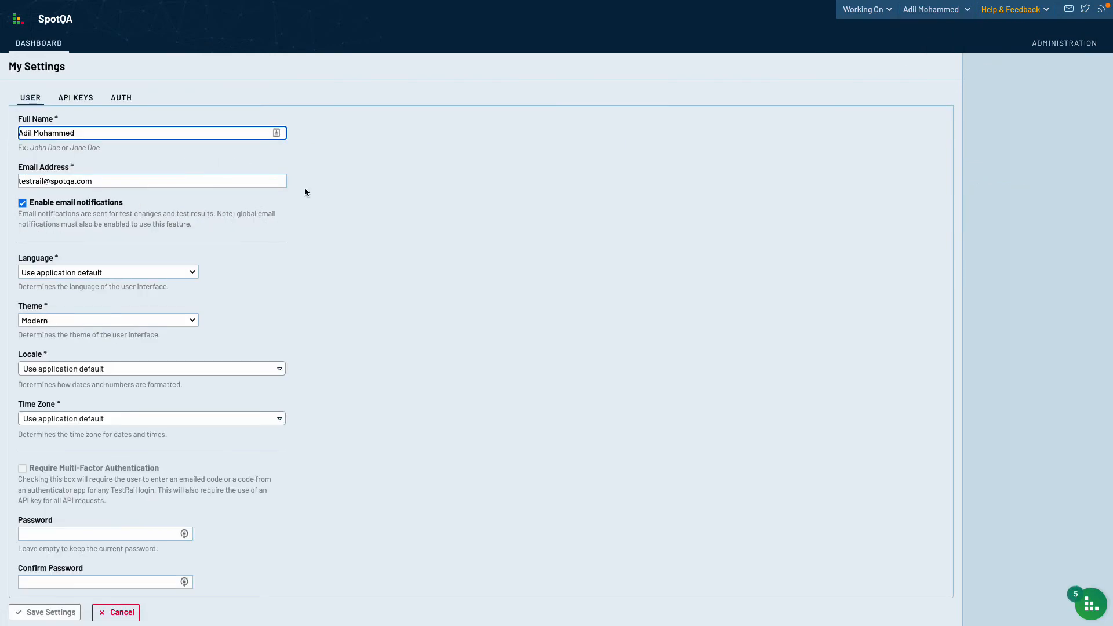
{"action": "left_click", "coordinate": [82, 98]}
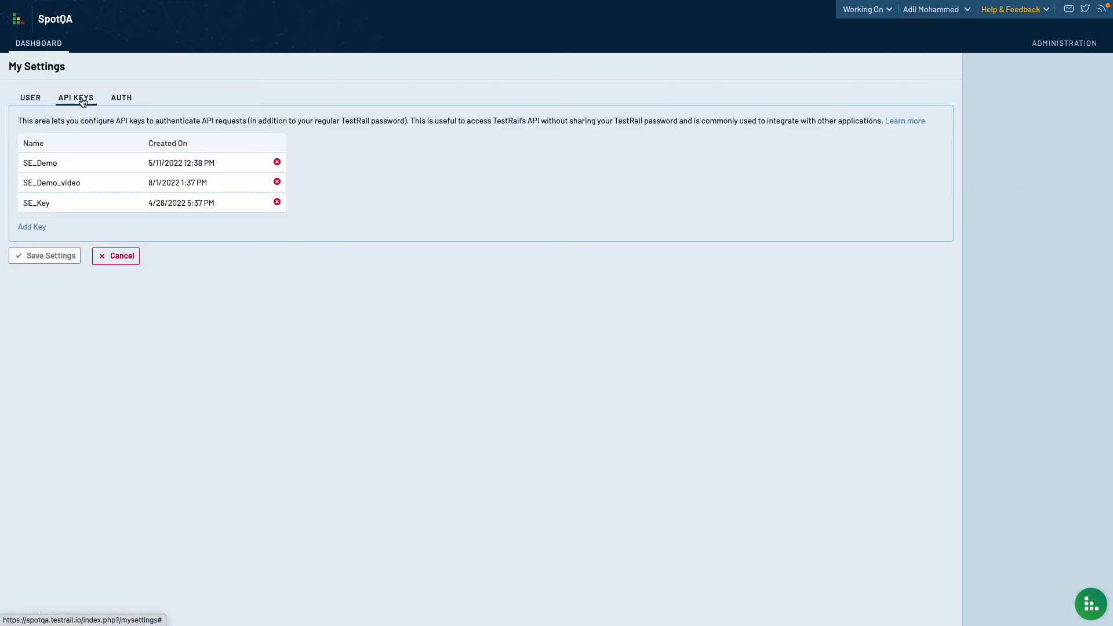
{"action": "left_click", "coordinate": [38, 228]}
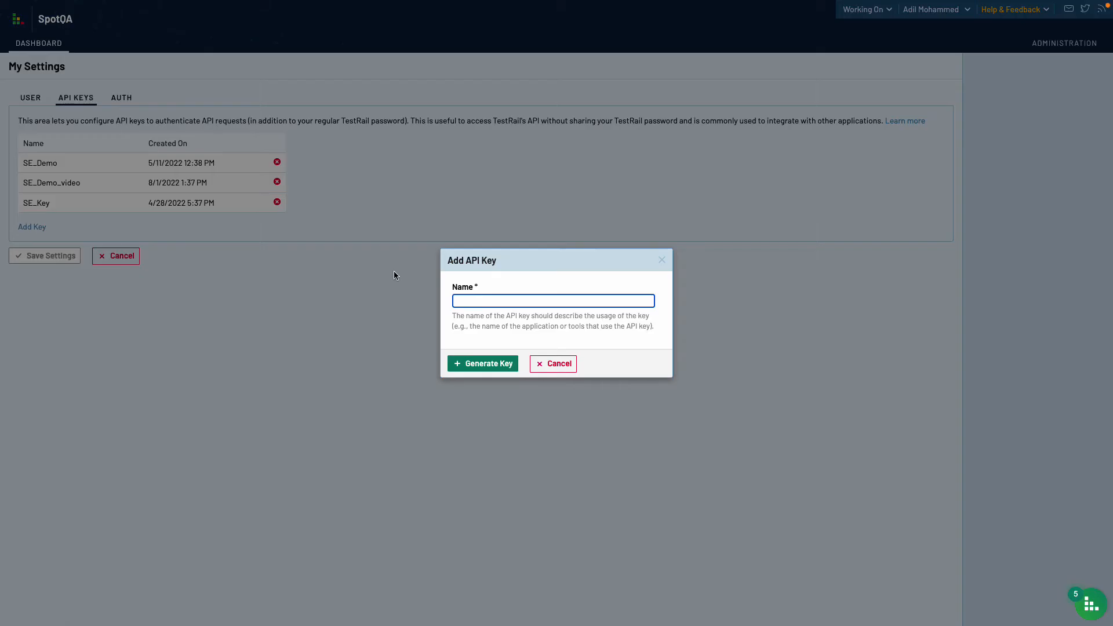
{"action": "left_click", "coordinate": [488, 299]}
{"action": "type", "text": "Demo"}
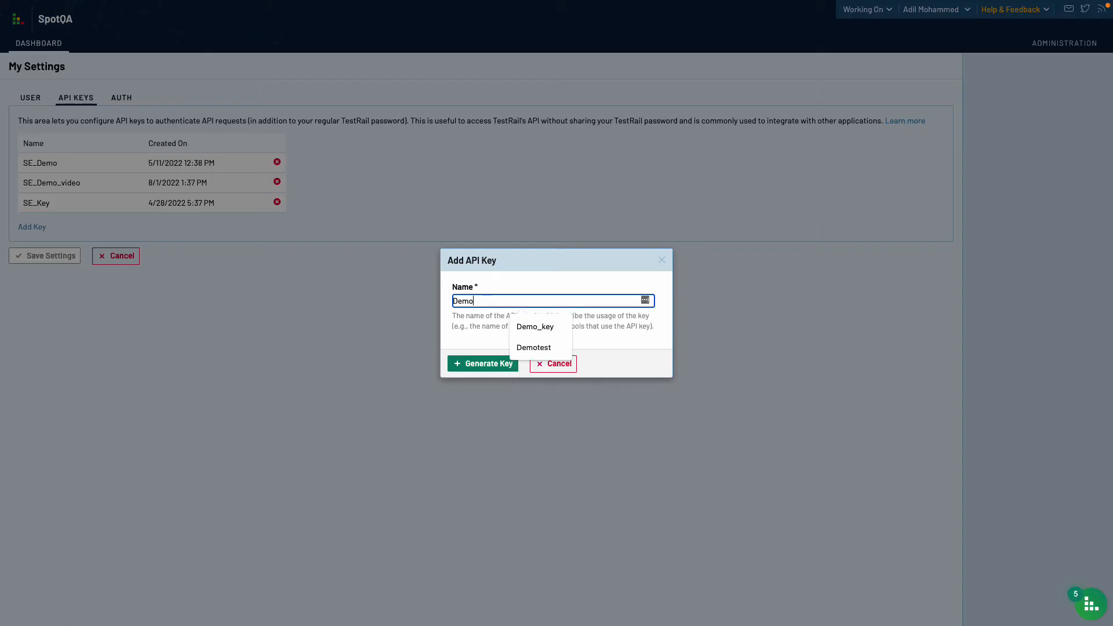
{"action": "type", "text": "-ekey"}
{"action": "left_click", "coordinate": [509, 363]}
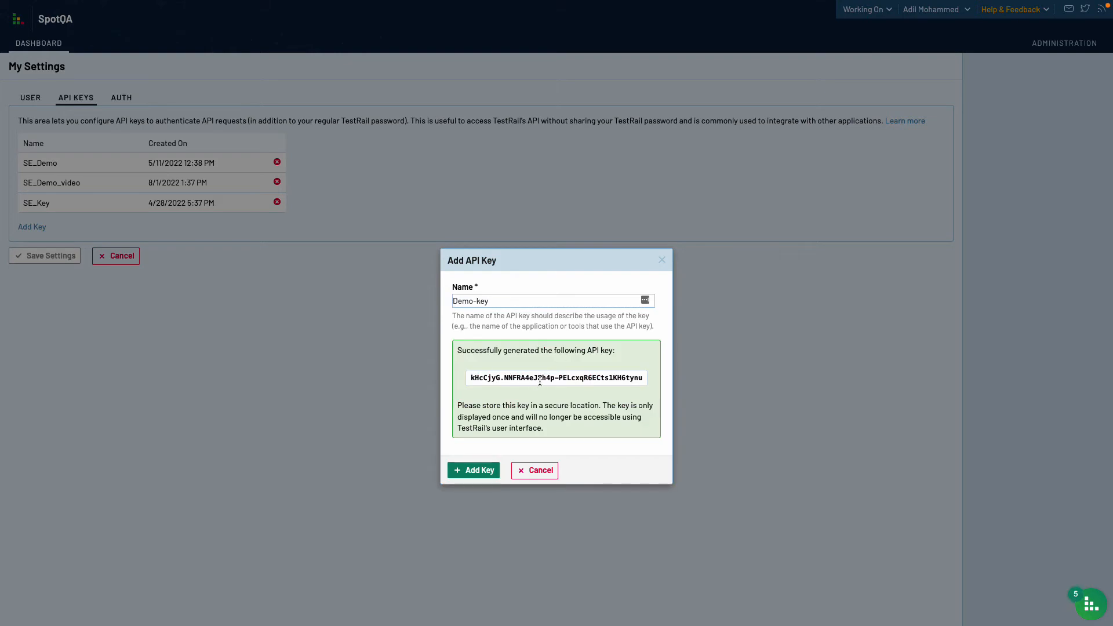
- Copy the generated key, add Demo-key to the key list, and save the account settings
{"action": "triple_click", "coordinate": [539, 381]}
{"action": "left_click", "coordinate": [471, 377]}
{"action": "left_click_drag", "start_coordinate": [470, 376], "coordinate": [632, 381]}
{"action": "left_click", "coordinate": [629, 453]}
{"action": "left_click", "coordinate": [481, 471]}
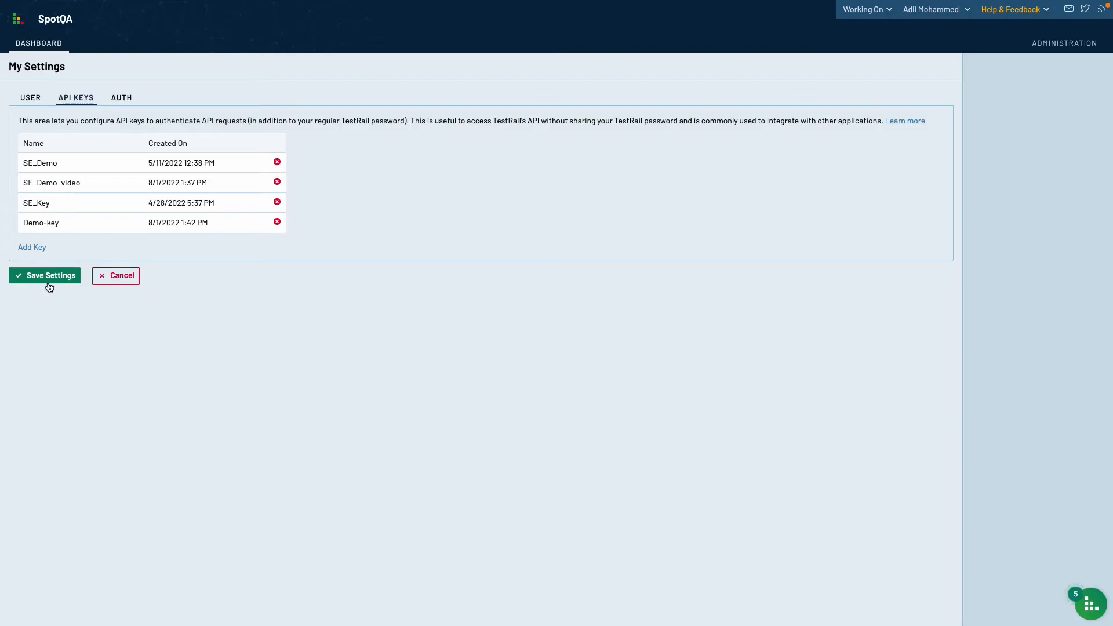
{"action": "left_click", "coordinate": [50, 276]}
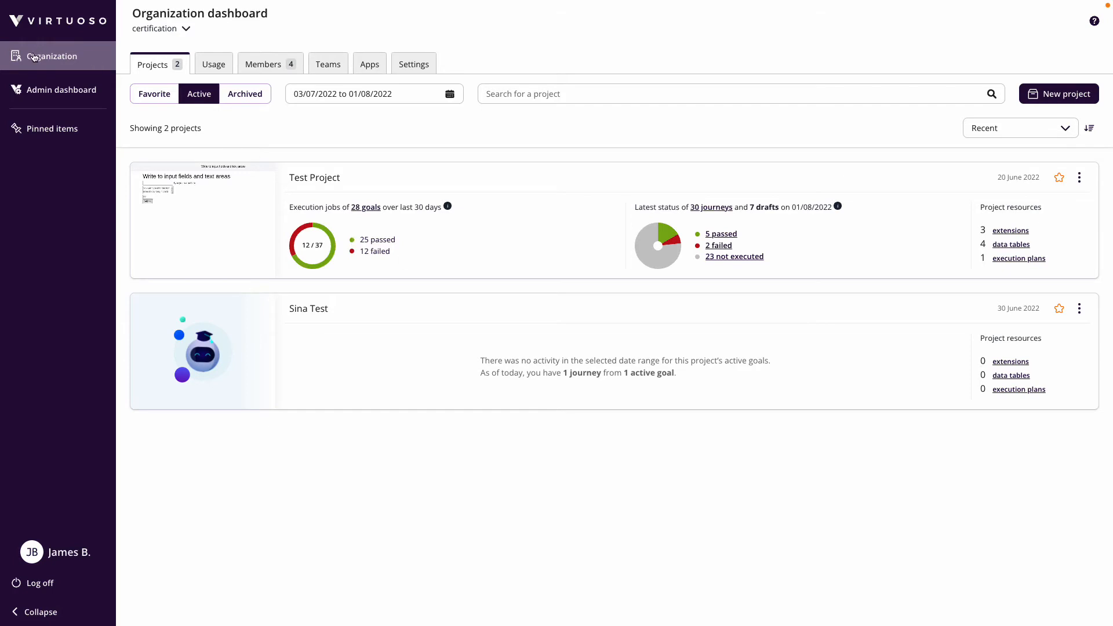
- Find the Push to TestRail Test Case Management app on the Apps tab and bring up its actions menu
{"action": "left_click", "coordinate": [367, 65]}
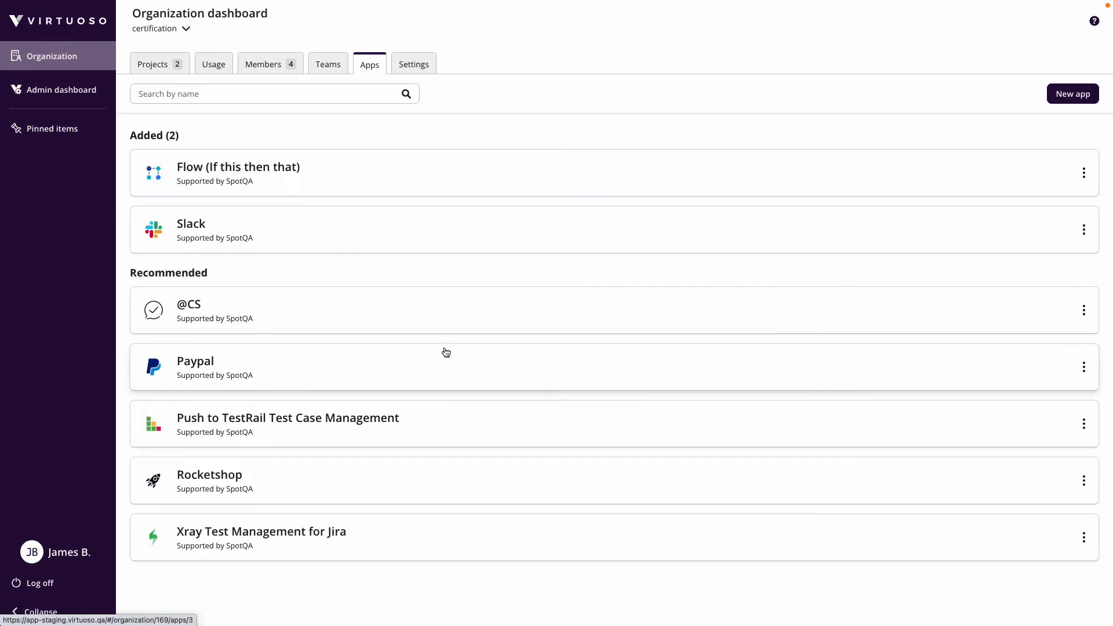
{"action": "left_click", "coordinate": [1084, 424]}
- Install Push to TestRail, keeping the existing member as the app user
{"action": "left_click", "coordinate": [1045, 450]}
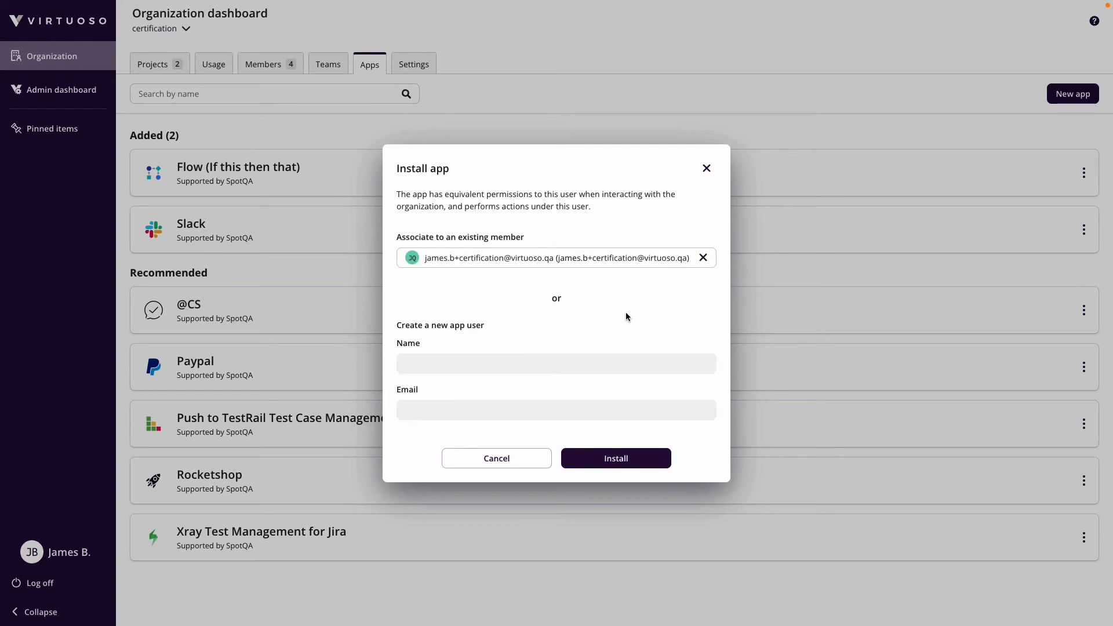
{"action": "left_click", "coordinate": [642, 457]}
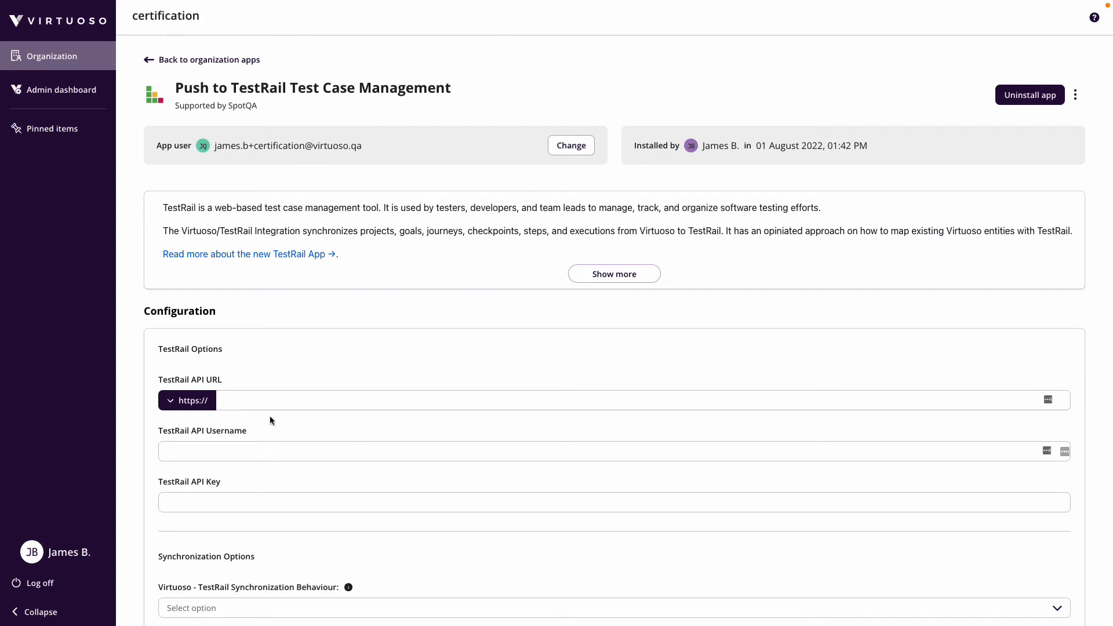
- Fill in TestRail API URL spotqa.testrail.io/, the TestRail username and the generated API key
{"action": "left_click", "coordinate": [245, 404]}
{"action": "type", "text": "spotqa.testrail.io/"}
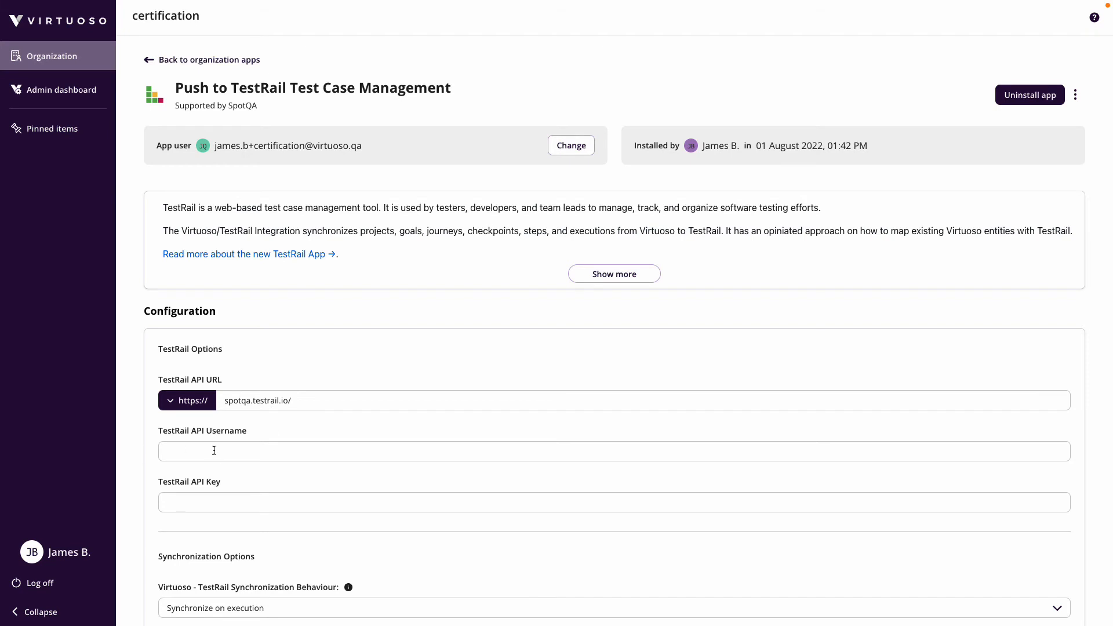
{"action": "left_click", "coordinate": [184, 453]}
{"action": "key", "text": "super+v"}
{"action": "left_click", "coordinate": [133, 453]}
{"action": "left_click", "coordinate": [199, 504]}
{"action": "key", "text": "super+v"}
{"action": "left_click", "coordinate": [137, 519]}
{"action": "scroll", "coordinate": [302, 521], "scroll_direction": "down", "scroll_amount": 3}
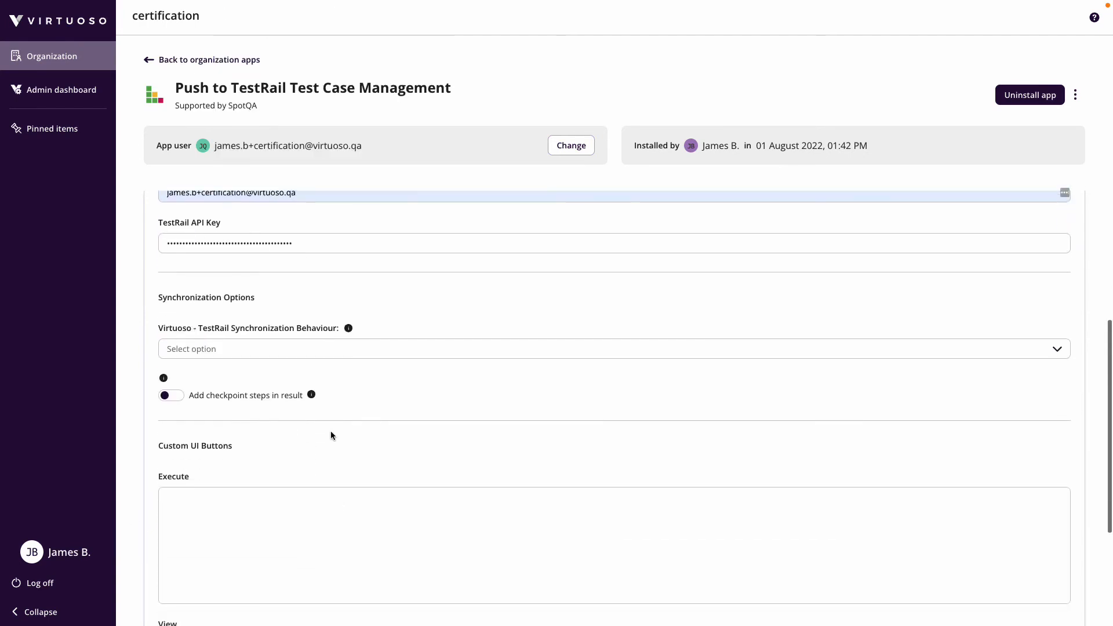
{"action": "left_click", "coordinate": [281, 349]}
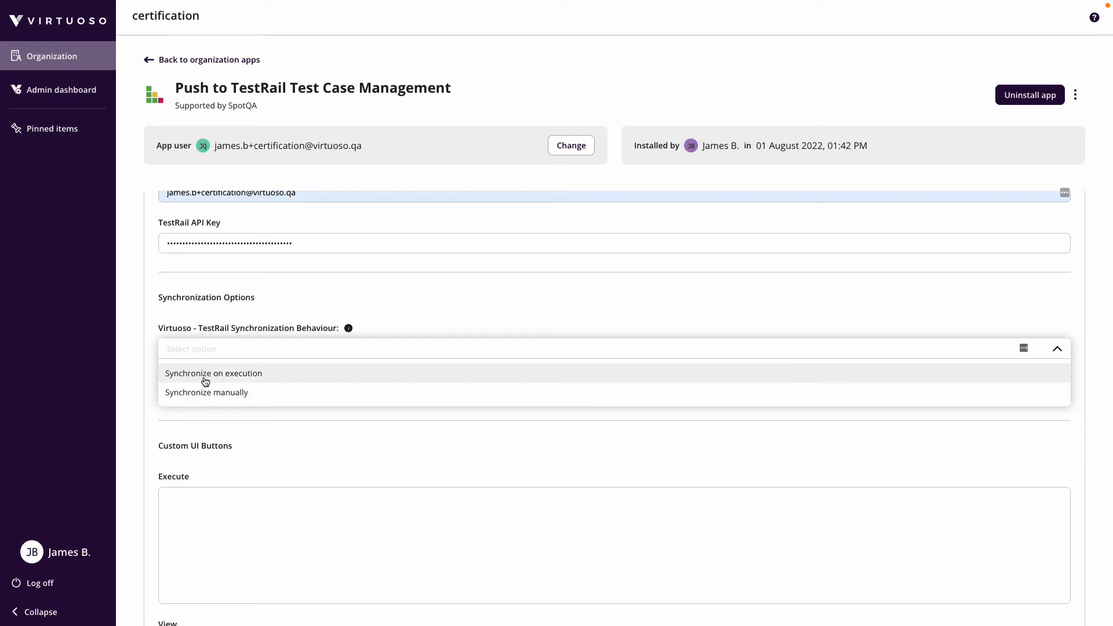
- Choose Synchronize on execution, enable Add checkpoint steps in result, and save the configuration
{"action": "left_click", "coordinate": [233, 381]}
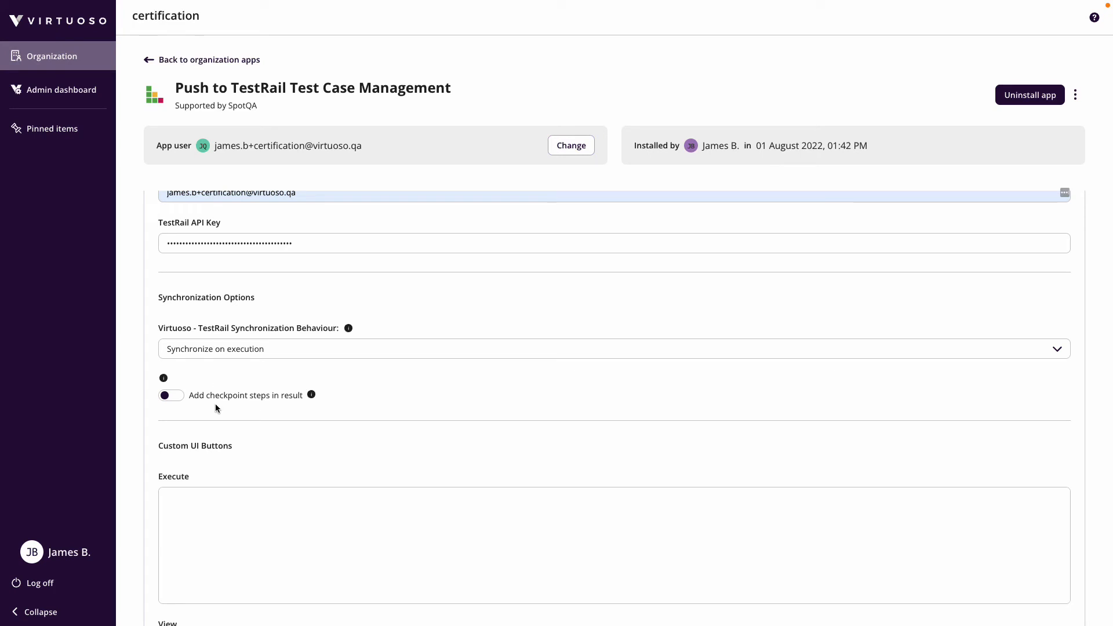
{"action": "left_click", "coordinate": [172, 395]}
{"action": "scroll", "coordinate": [405, 383], "scroll_direction": "down", "scroll_amount": 3}
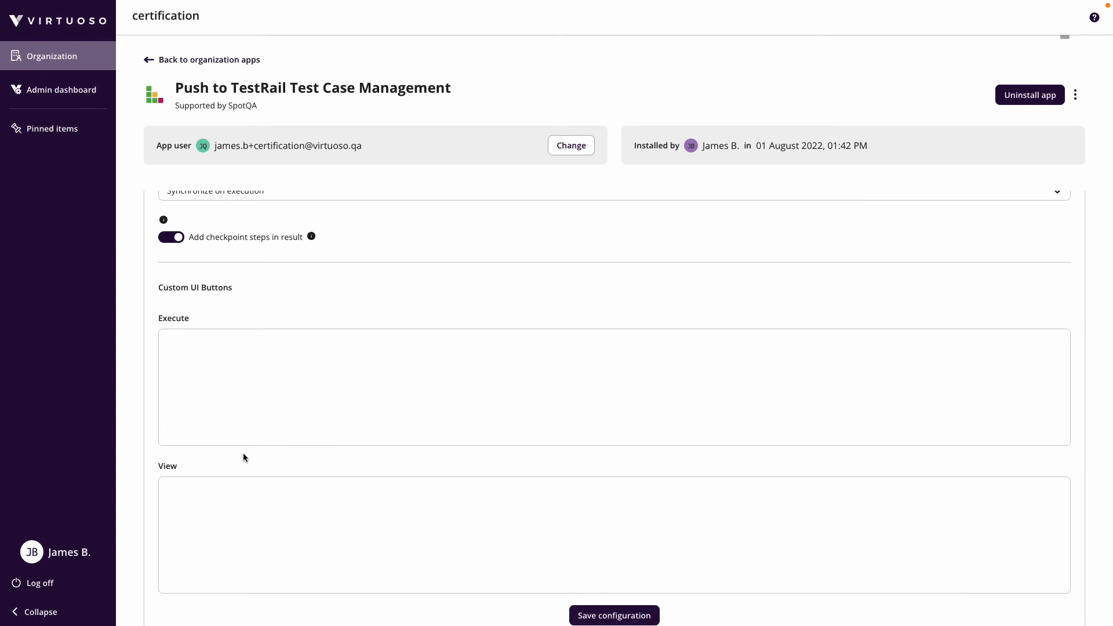
{"action": "scroll", "coordinate": [248, 346], "scroll_direction": "down", "scroll_amount": 1}
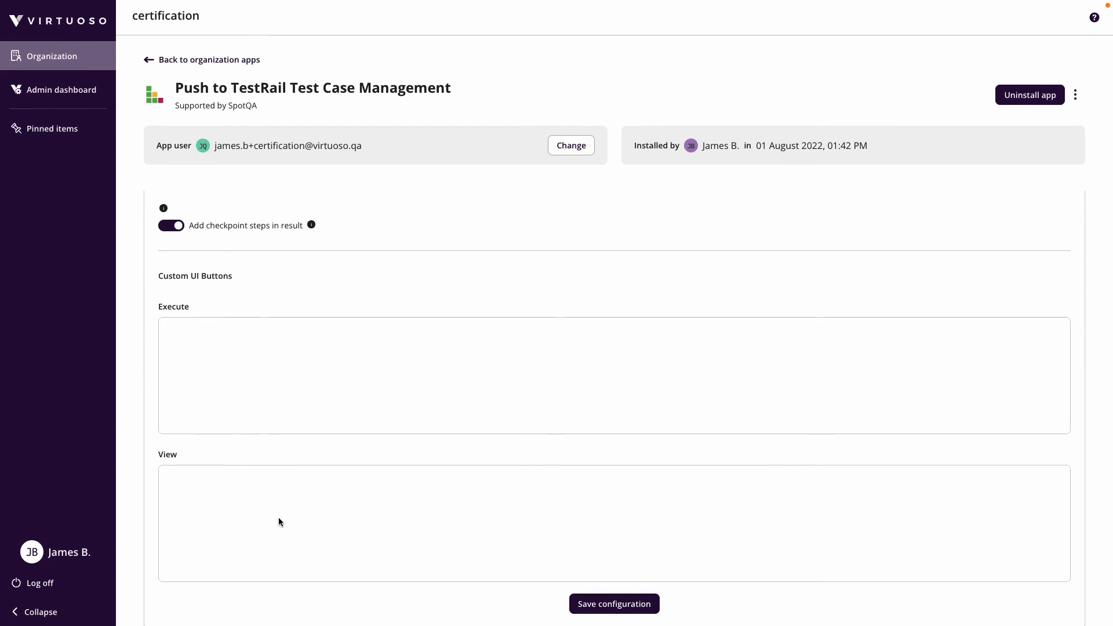
{"action": "left_click", "coordinate": [620, 608]}
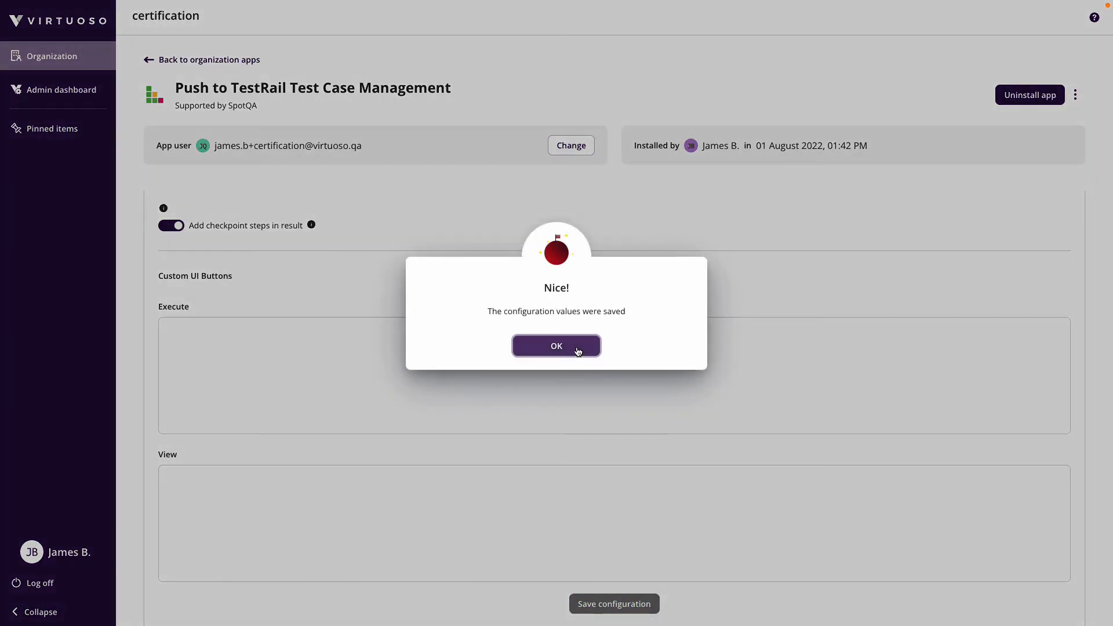
- Review the Execute and View custom button scripts in the Push to TestRail app settings
{"action": "left_click", "coordinate": [579, 348]}
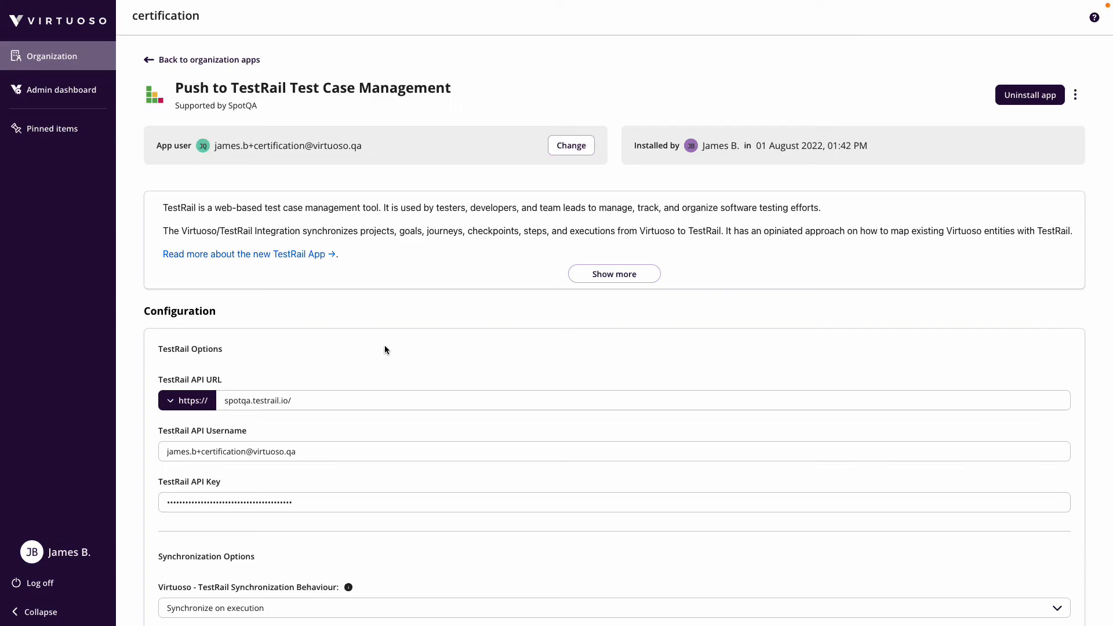
{"action": "left_click", "coordinate": [213, 61]}
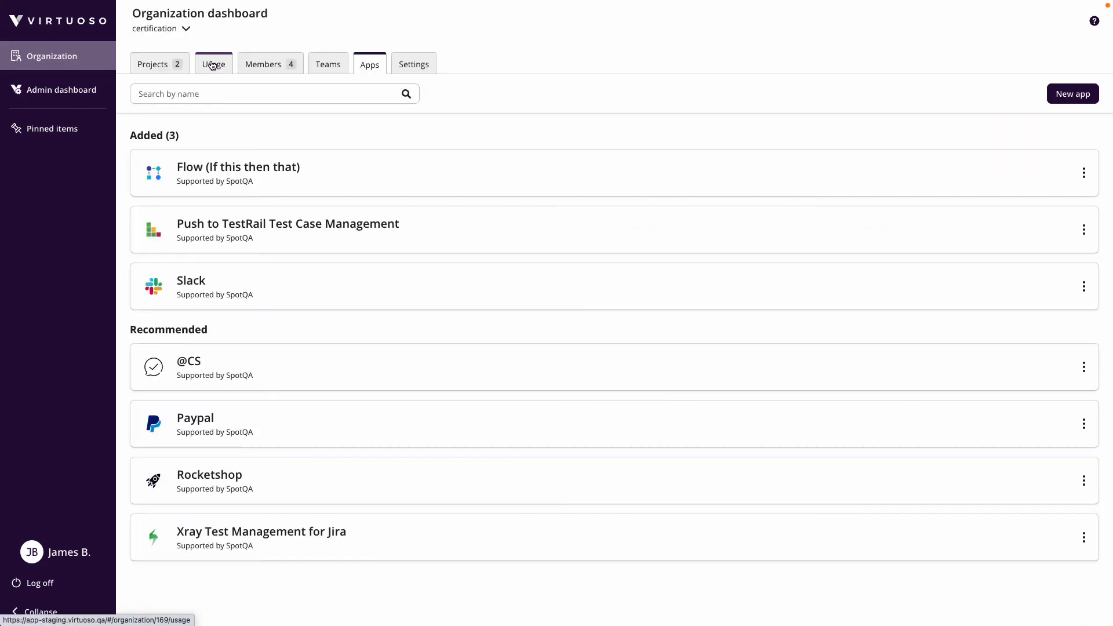
{"action": "left_click", "coordinate": [511, 231]}
{"action": "scroll", "coordinate": [509, 306], "scroll_direction": "down", "scroll_amount": 8}
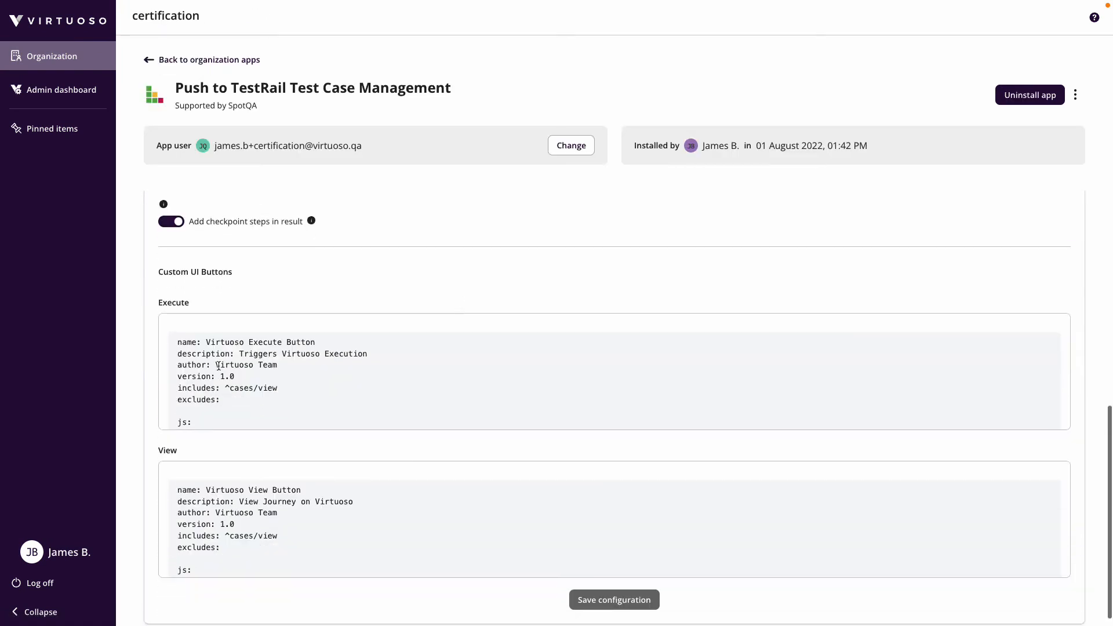
{"action": "scroll", "coordinate": [217, 374], "scroll_direction": "down", "scroll_amount": 15}
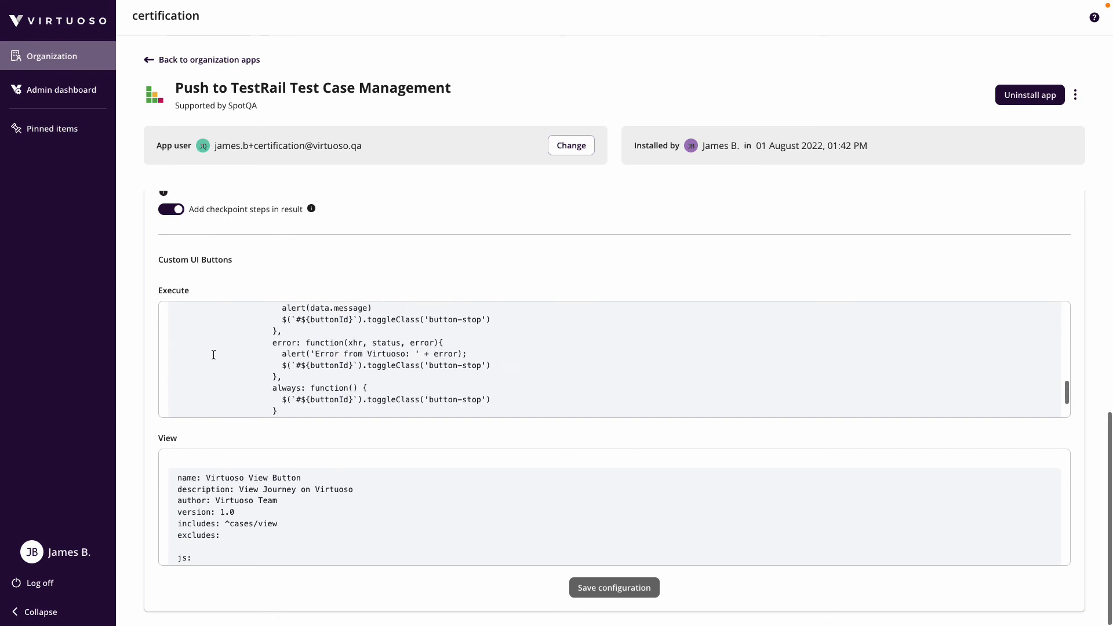
{"action": "scroll", "coordinate": [197, 356], "scroll_direction": "up", "scroll_amount": 15}
{"action": "scroll", "coordinate": [242, 500], "scroll_direction": "down", "scroll_amount": 10}
{"action": "scroll", "coordinate": [243, 500], "scroll_direction": "down", "scroll_amount": 2}
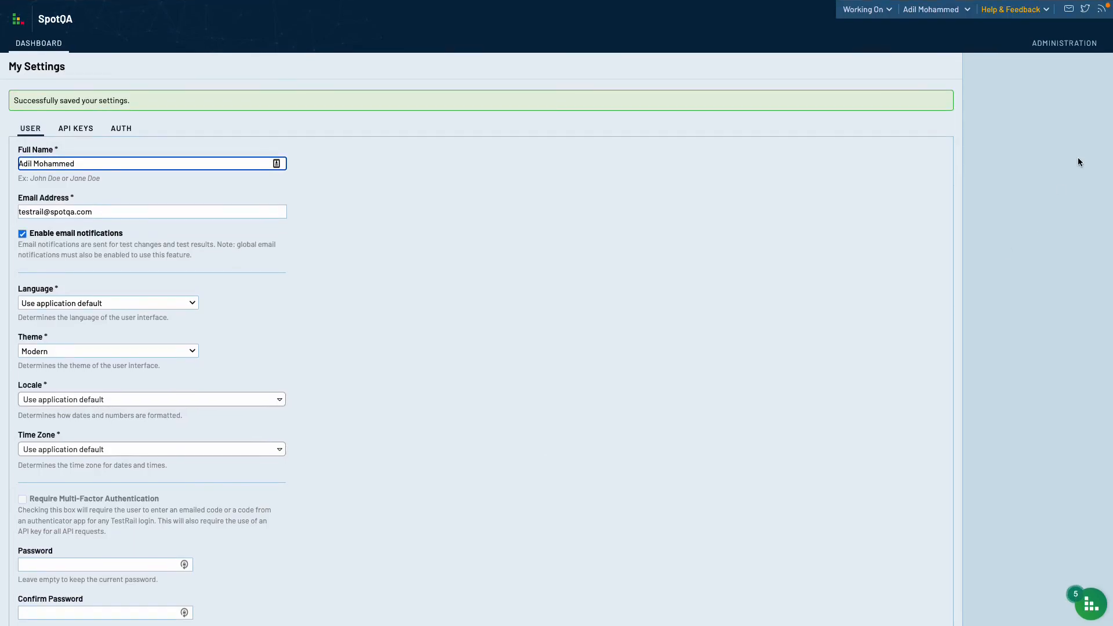
- List TestRail's UI Scripts under Administration > Customizations, inspecting and discarding a new script template
{"action": "left_click", "coordinate": [1070, 47]}
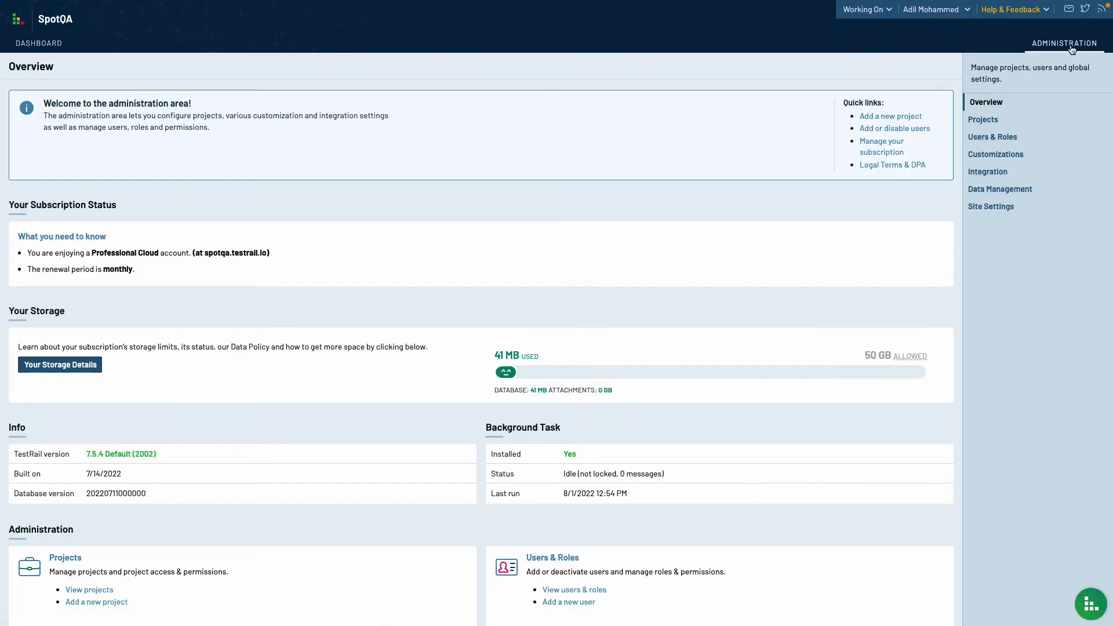
{"action": "left_click", "coordinate": [1014, 158]}
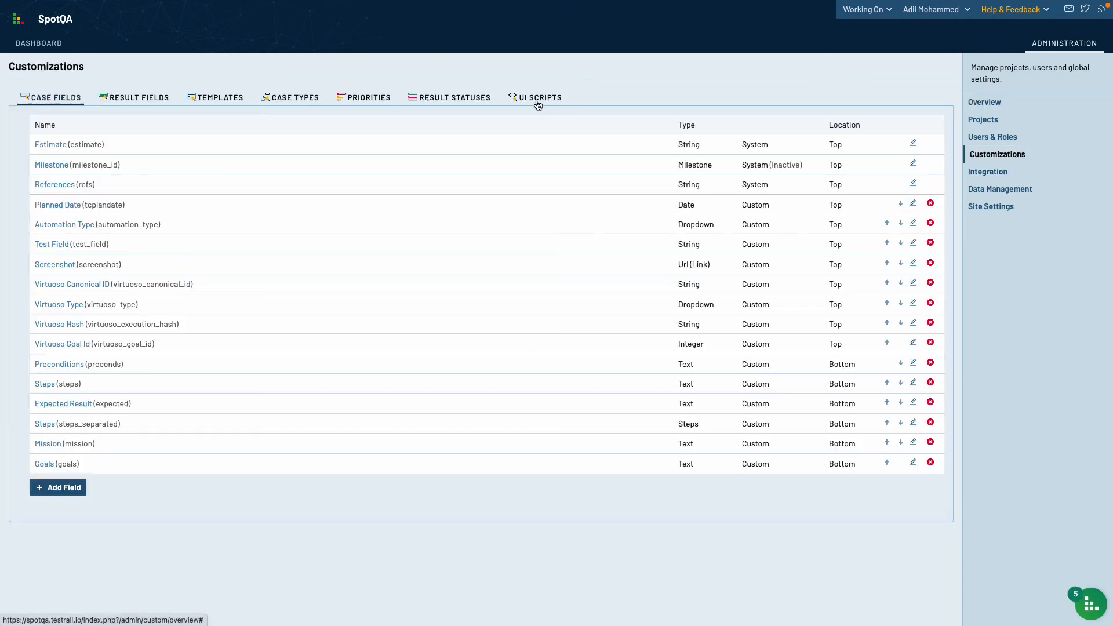
{"action": "left_click", "coordinate": [536, 98]}
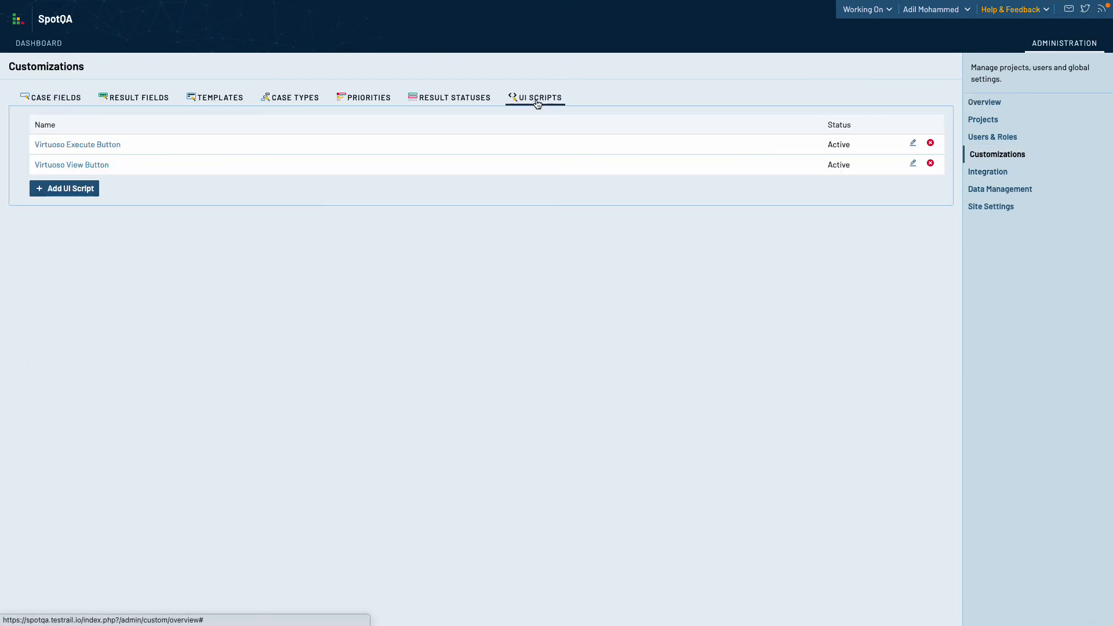
{"action": "left_click", "coordinate": [67, 189]}
{"action": "left_click", "coordinate": [12, 107]}
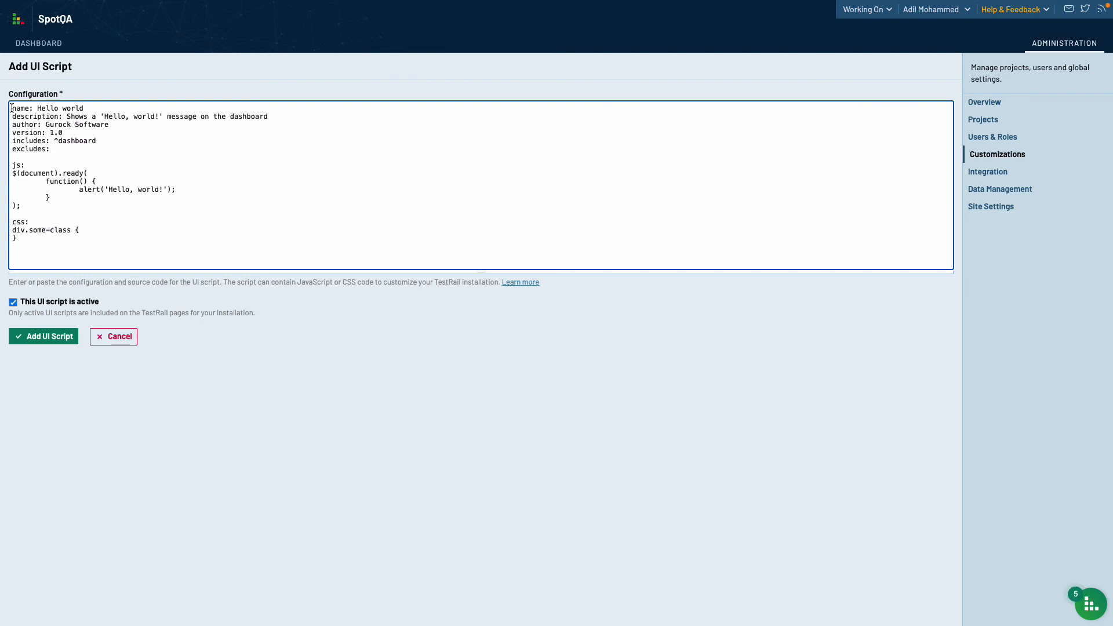
{"action": "left_click", "coordinate": [111, 338]}
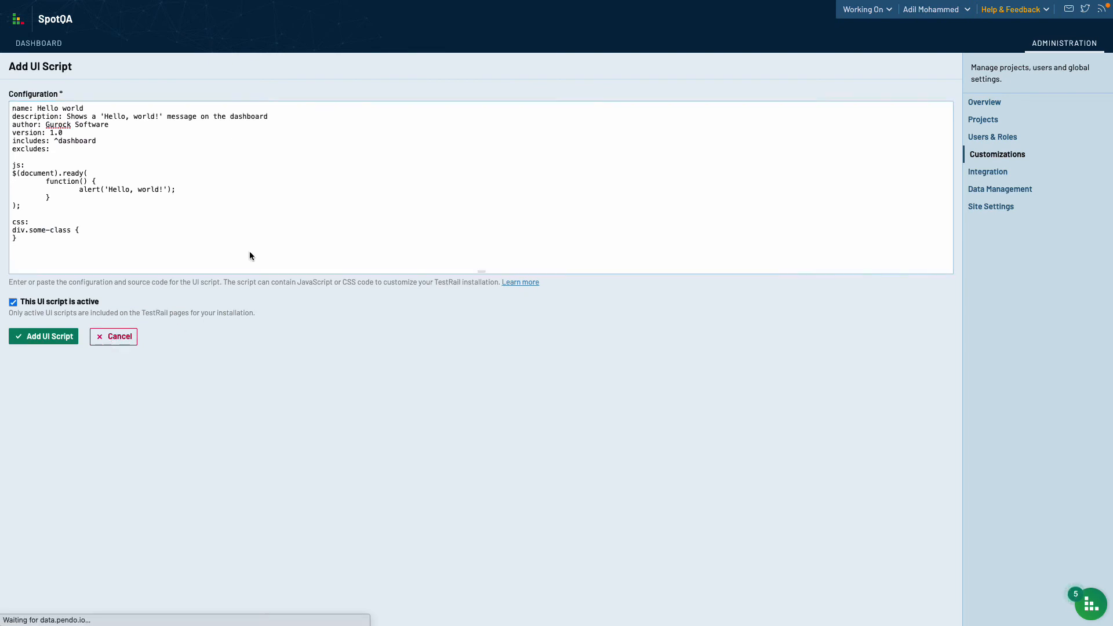
{"action": "left_click", "coordinate": [517, 107]}
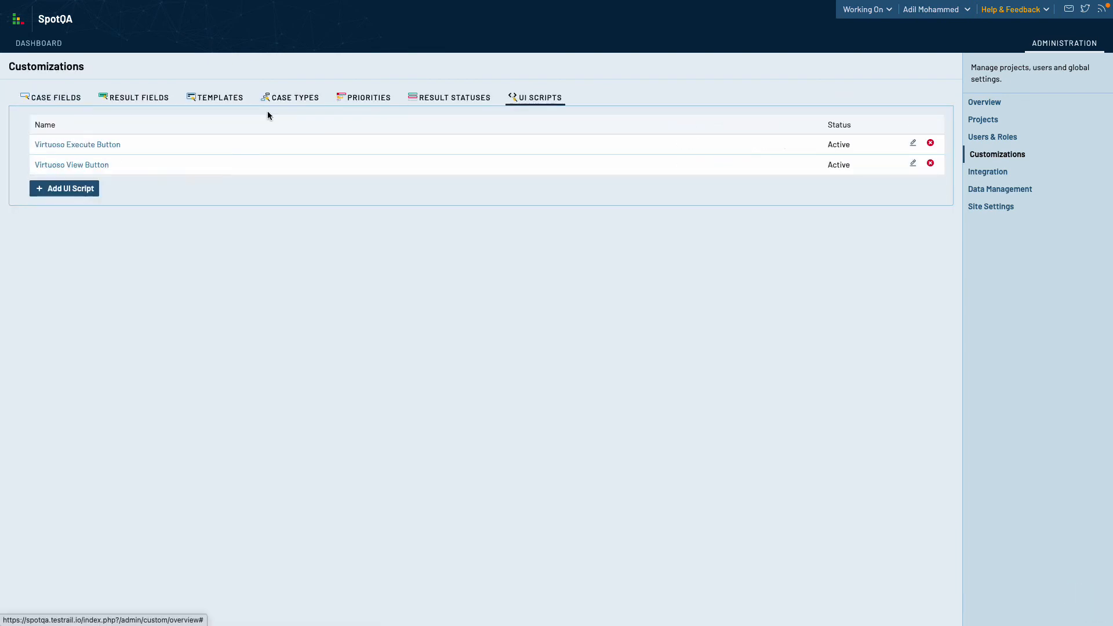
- Inspect the Virtuoso Execute Button script without saving, then go back to Virtuoso
{"action": "left_click", "coordinate": [96, 145]}
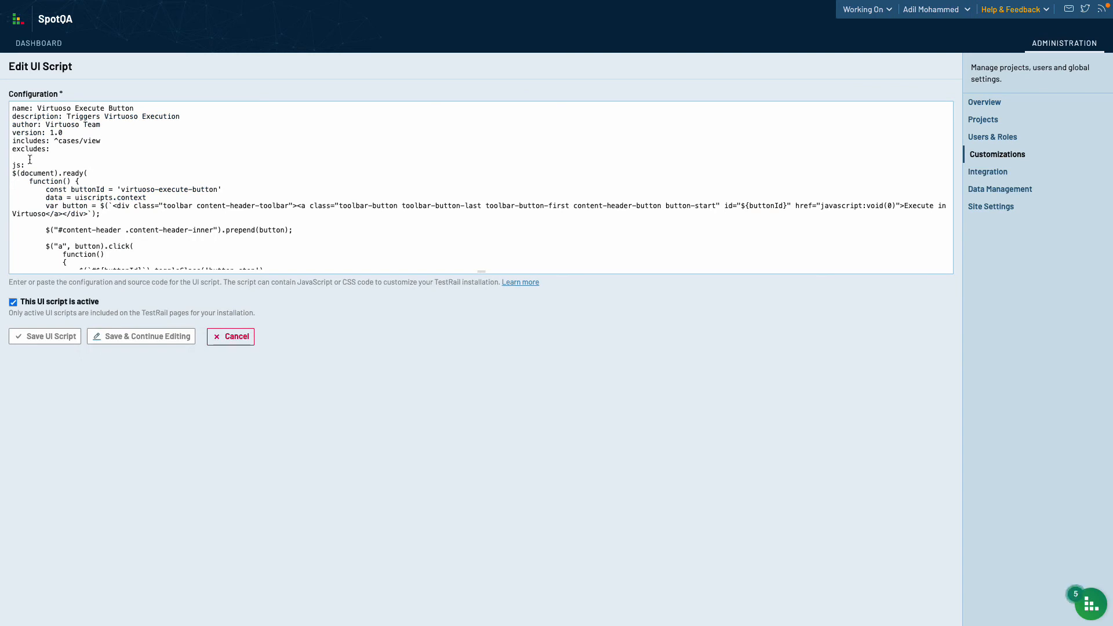
{"action": "scroll", "coordinate": [86, 197], "scroll_direction": "down", "scroll_amount": 10}
{"action": "scroll", "coordinate": [86, 197], "scroll_direction": "up", "scroll_amount": 10}
{"action": "left_click_drag", "start_coordinate": [39, 108], "coordinate": [134, 108]}
{"action": "left_click", "coordinate": [231, 338]}
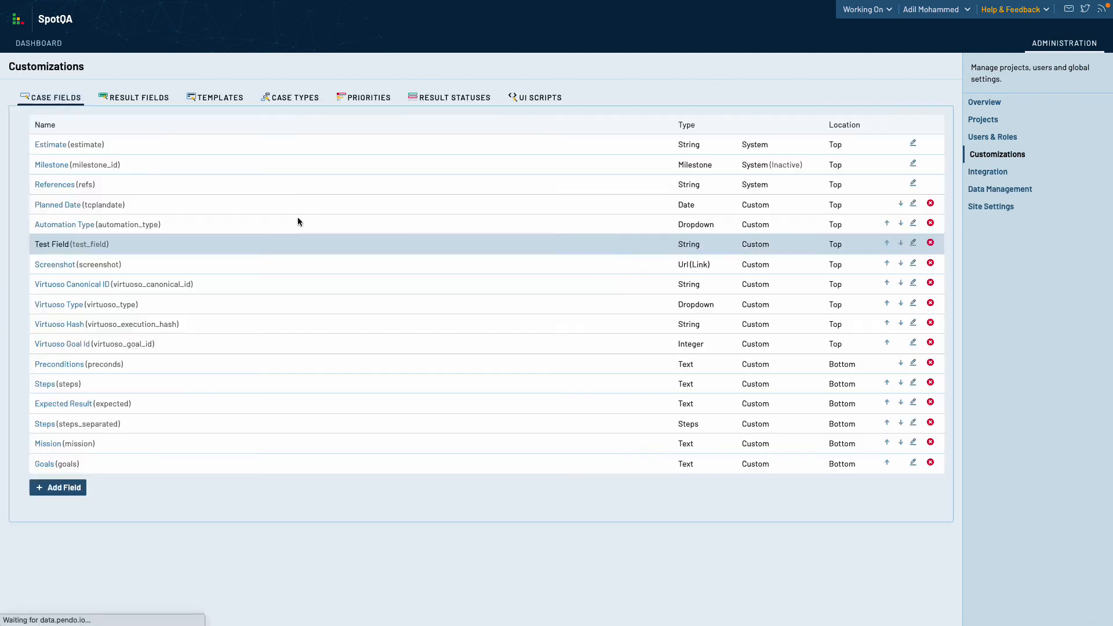
{"action": "left_click", "coordinate": [529, 99]}
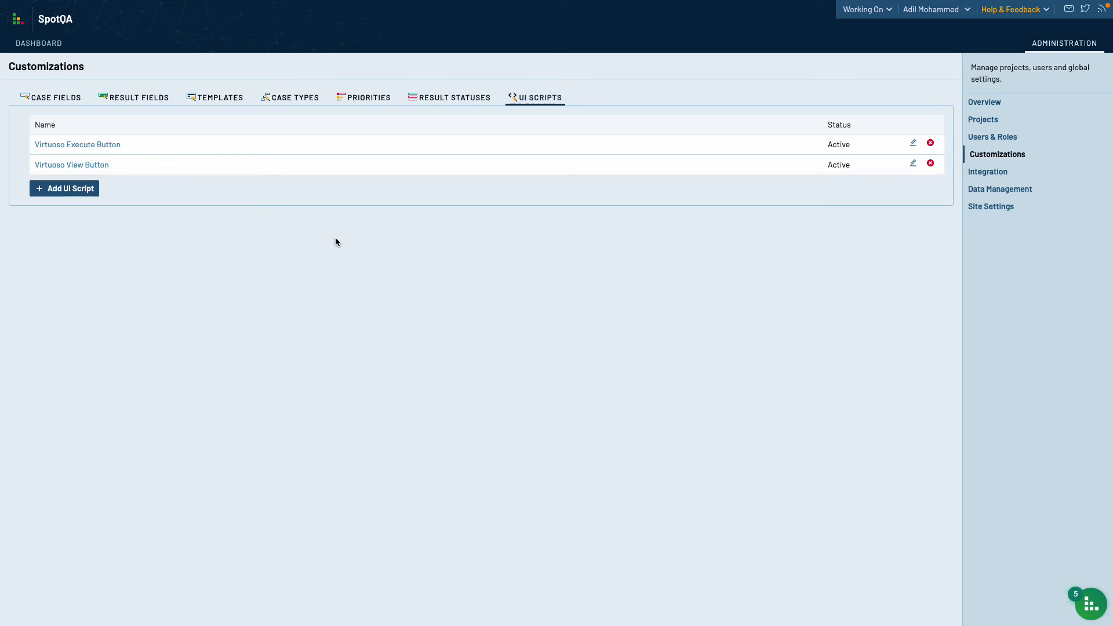
{"action": "key", "text": "ctrl+Tab"}
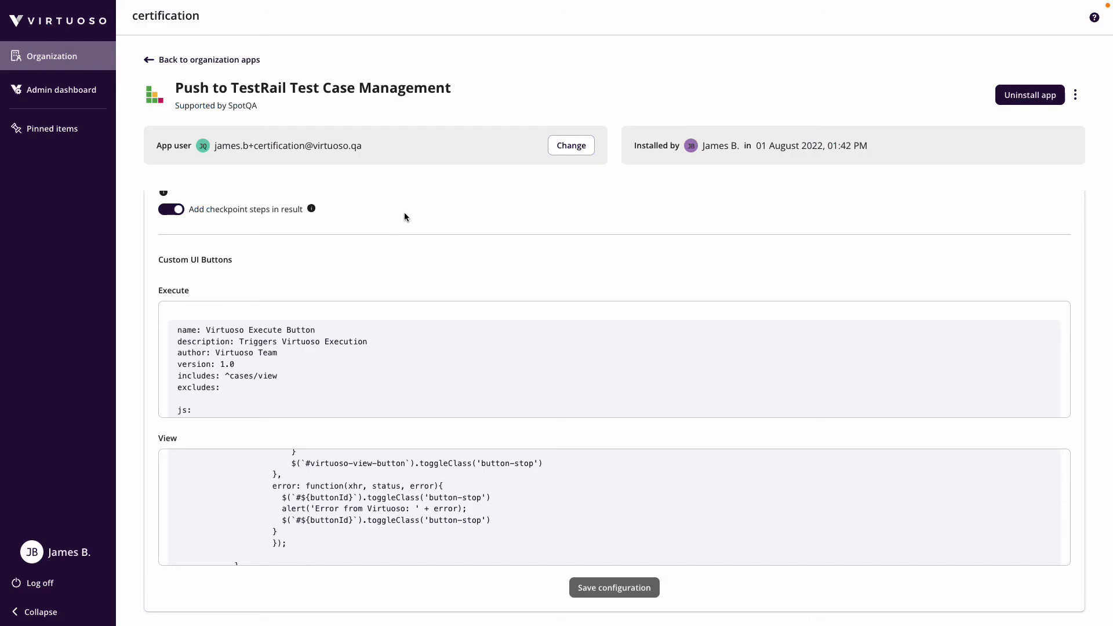
- Confirm the user's Manage role on Test Project's Share tab, then view the project's goals
{"action": "left_click", "coordinate": [56, 56]}
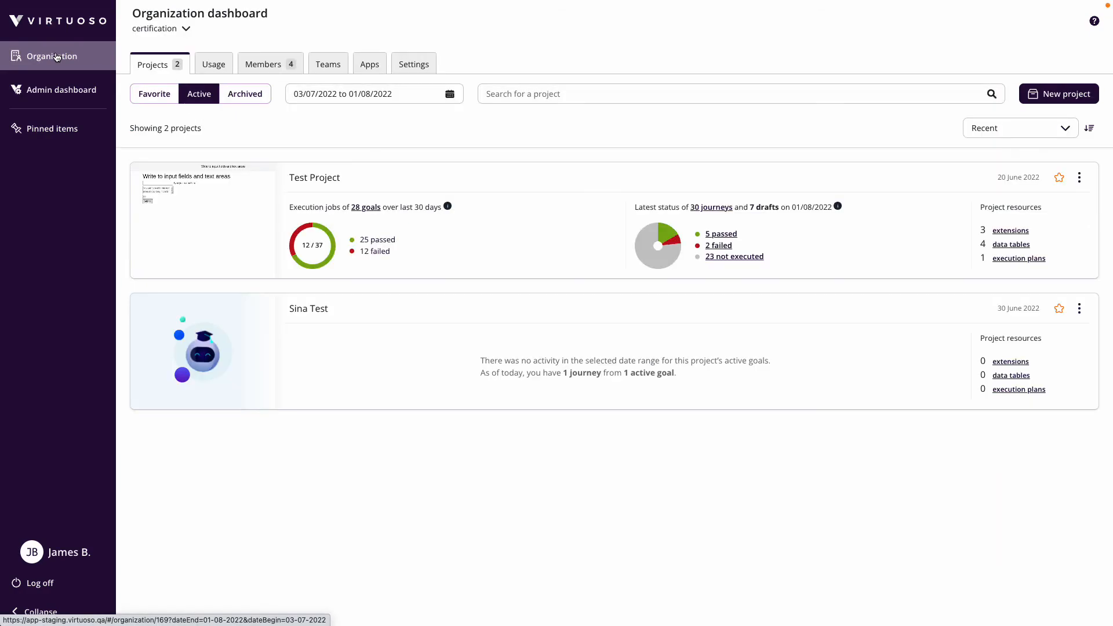
{"action": "left_click", "coordinate": [321, 177]}
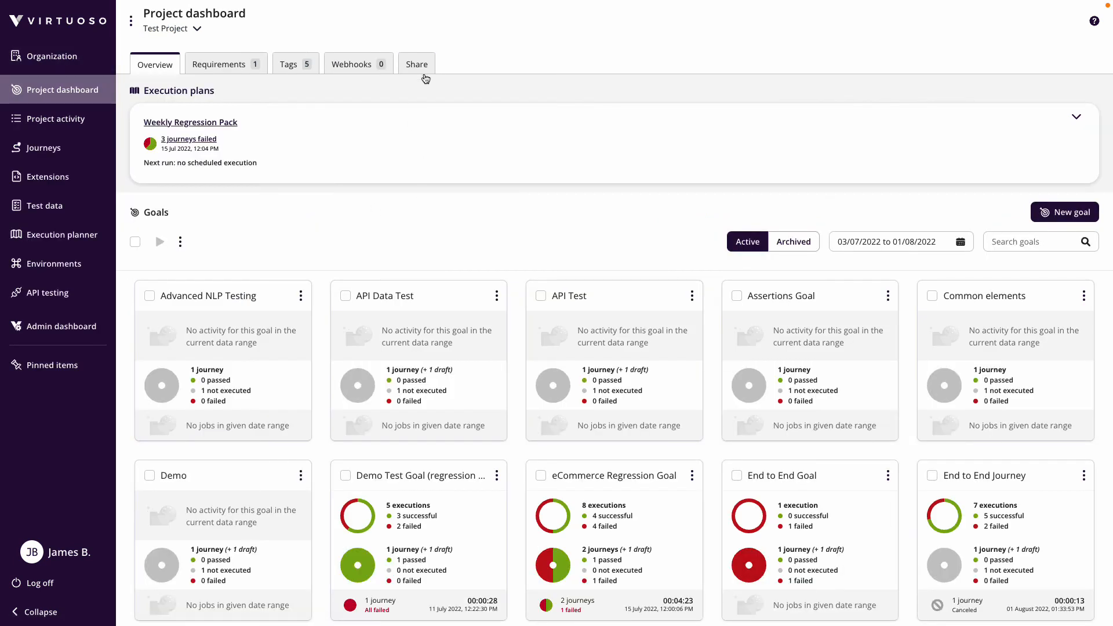
{"action": "left_click", "coordinate": [420, 68]}
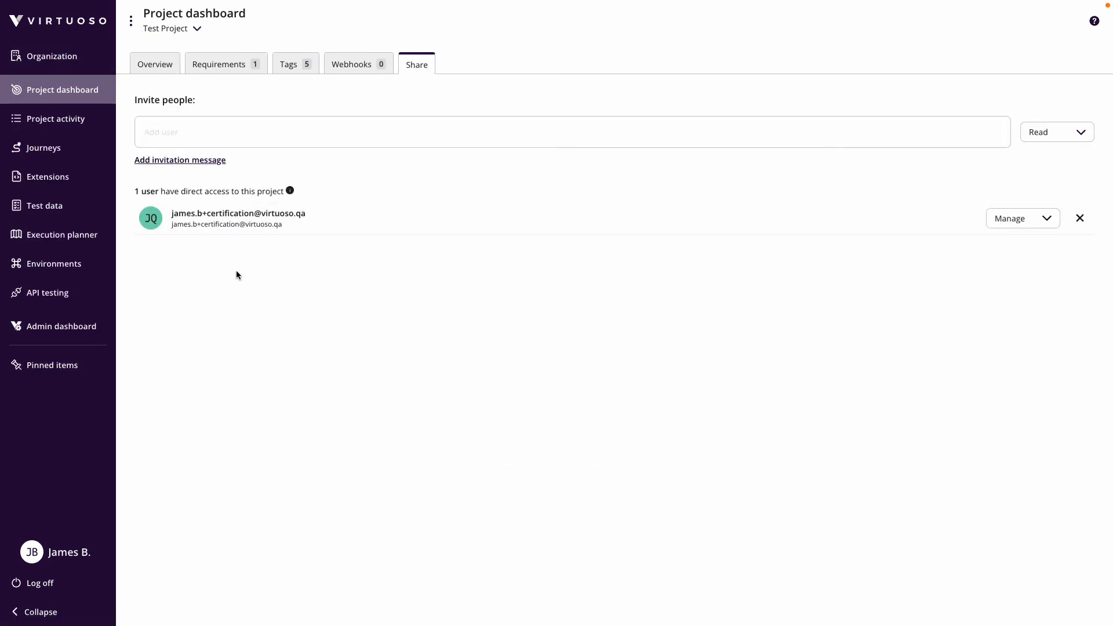
{"action": "left_click", "coordinate": [1022, 226]}
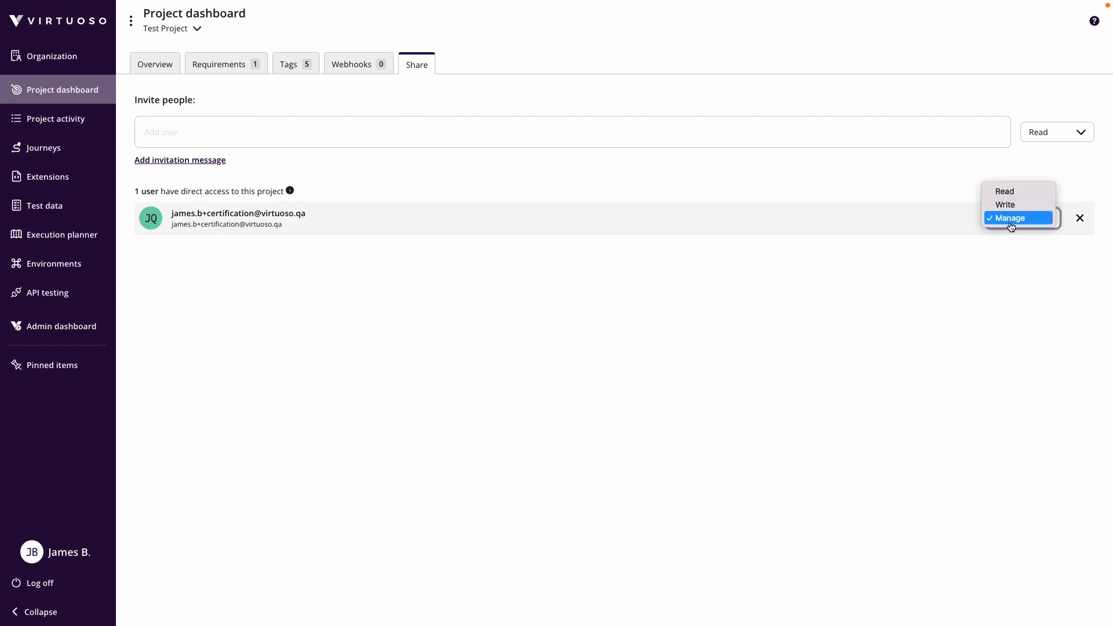
{"action": "left_click", "coordinate": [1006, 282]}
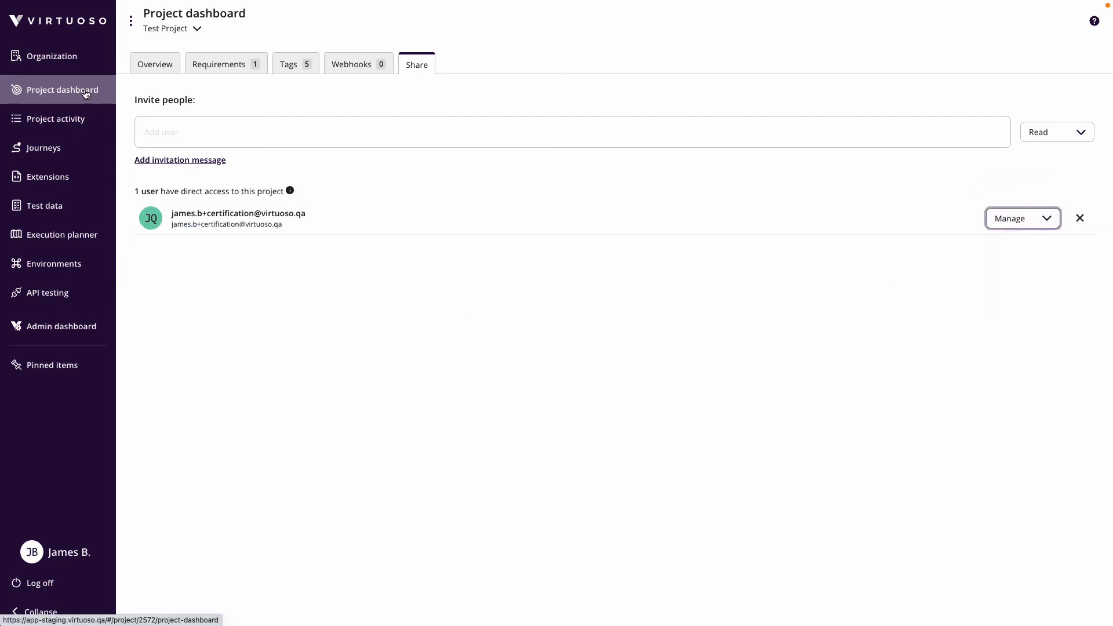
{"action": "left_click", "coordinate": [87, 91]}
{"action": "scroll", "coordinate": [938, 348], "scroll_direction": "down", "scroll_amount": 5}
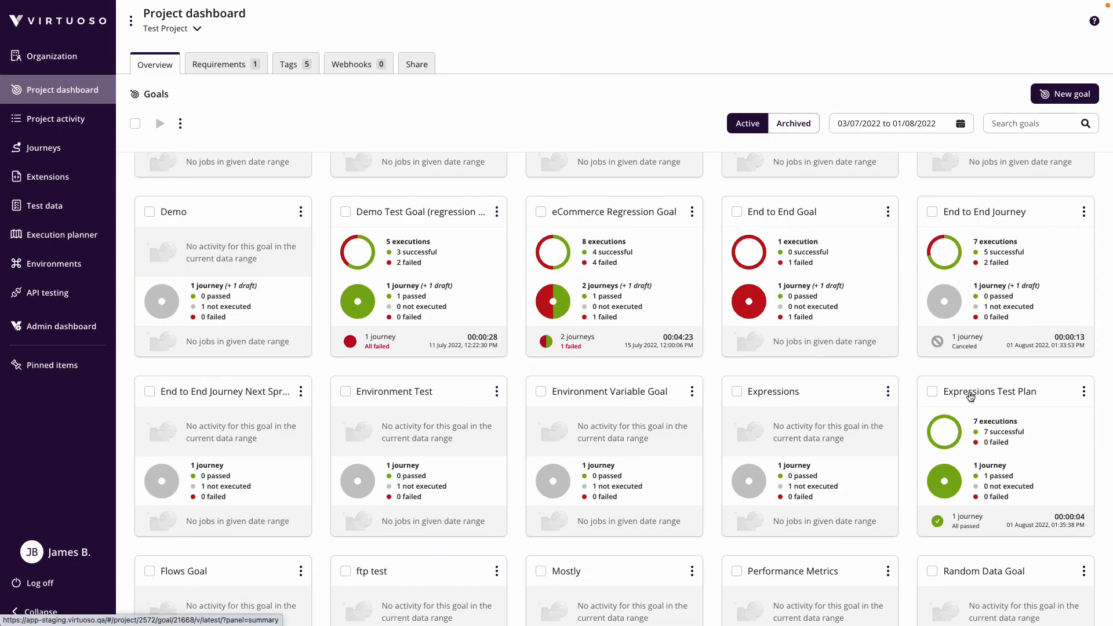
- Execute Journey 1: First journey from the Expressions Test Plan goal
{"action": "left_click", "coordinate": [1016, 394]}
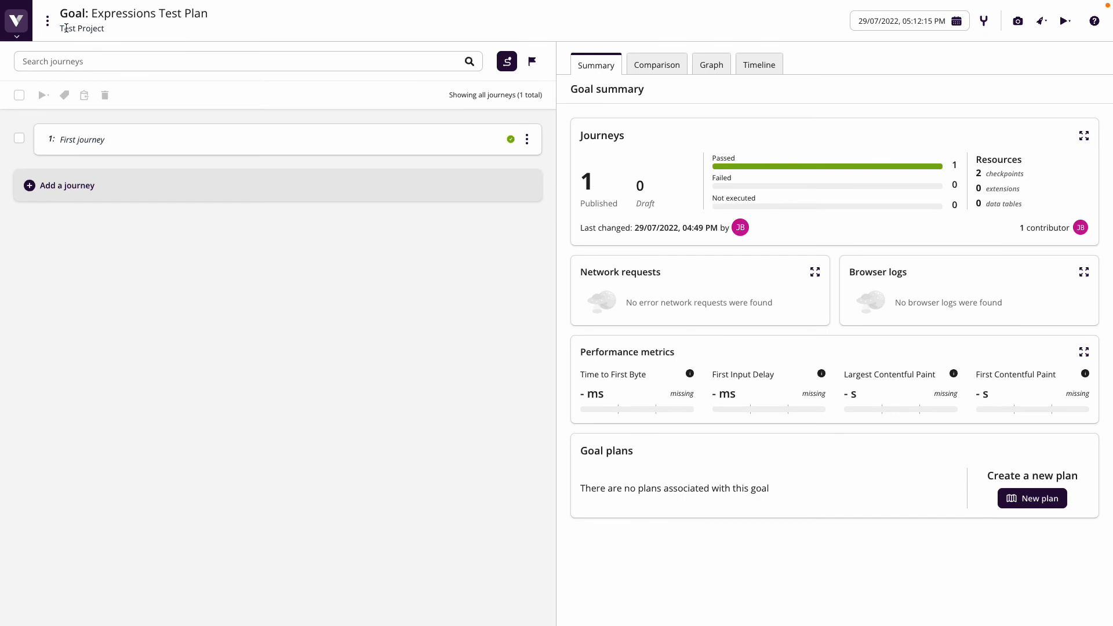
{"action": "left_click_drag", "start_coordinate": [61, 29], "coordinate": [104, 30]}
{"action": "left_click", "coordinate": [534, 146]}
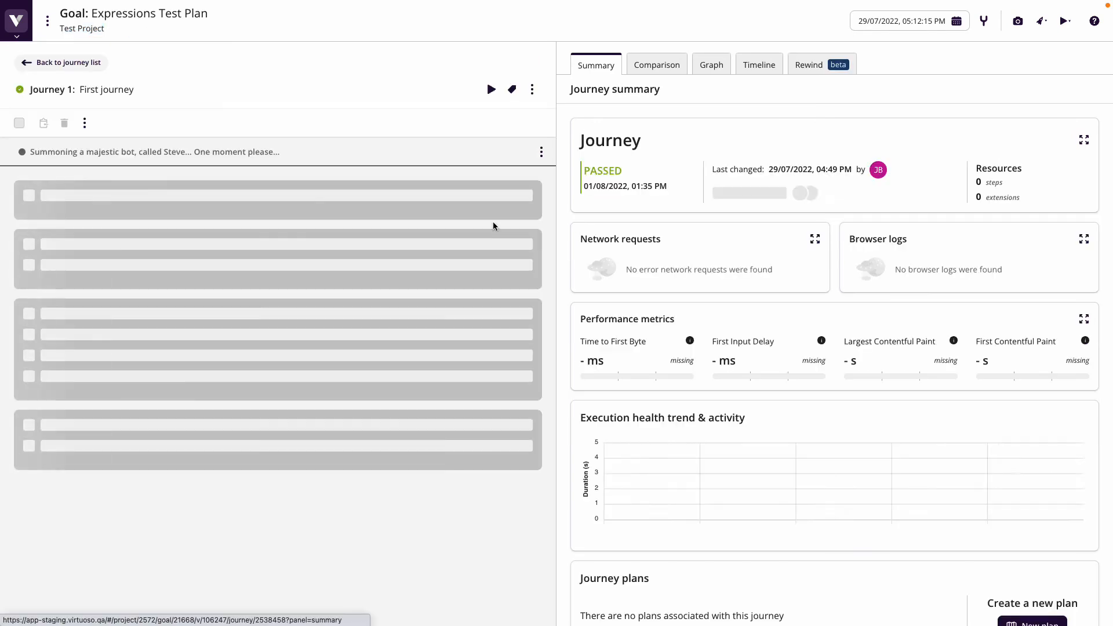
{"action": "left_click", "coordinate": [491, 89]}
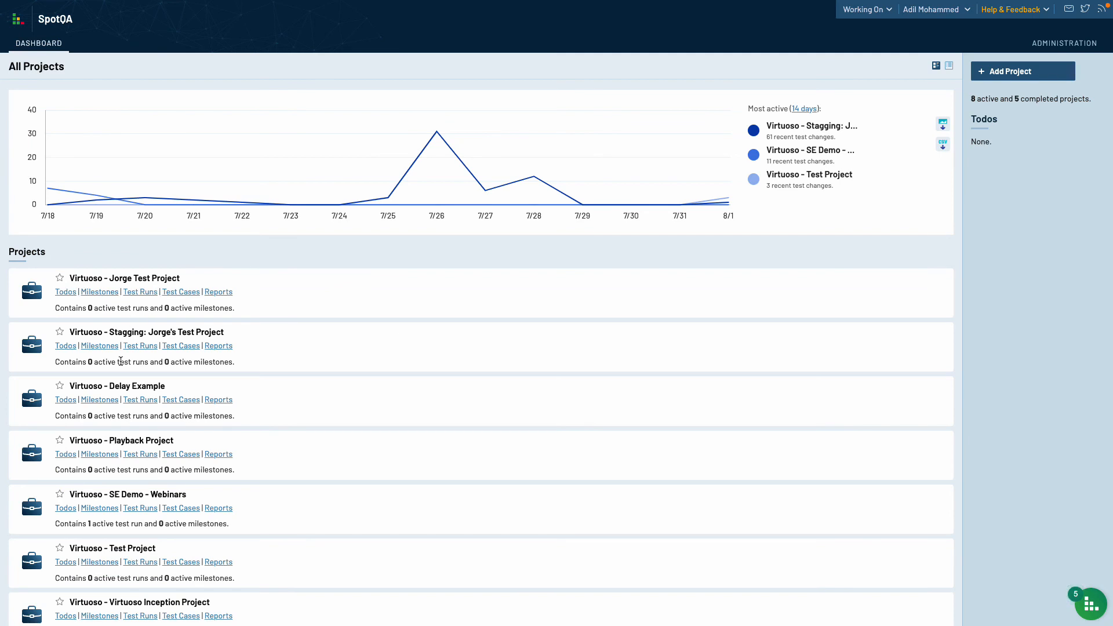
{"action": "scroll", "coordinate": [87, 504], "scroll_direction": "down", "scroll_amount": 1}
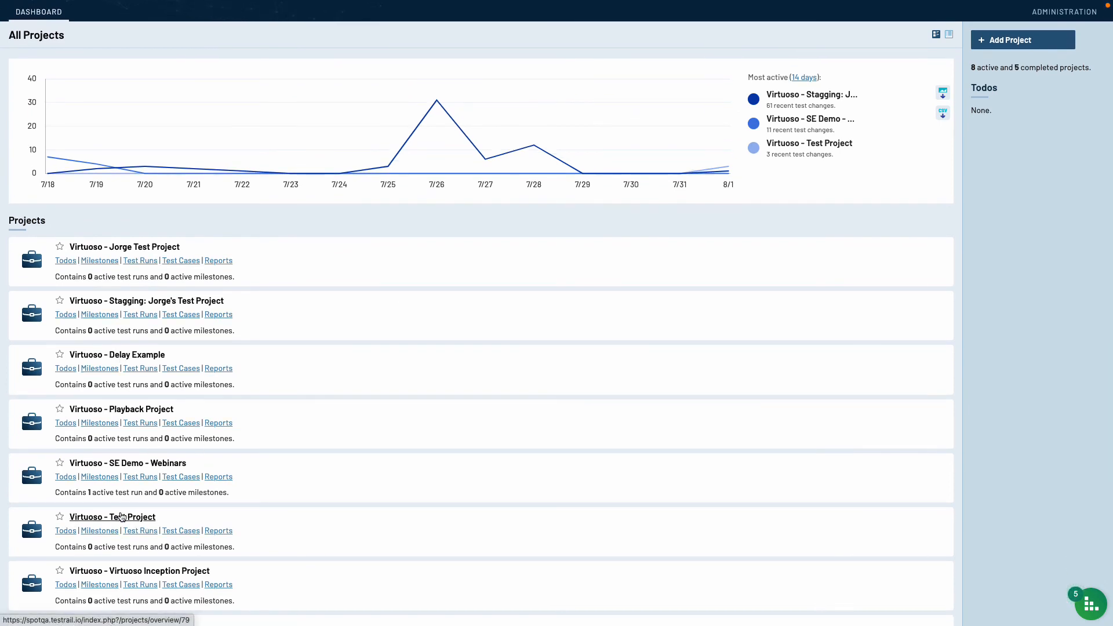
{"action": "left_click", "coordinate": [120, 519]}
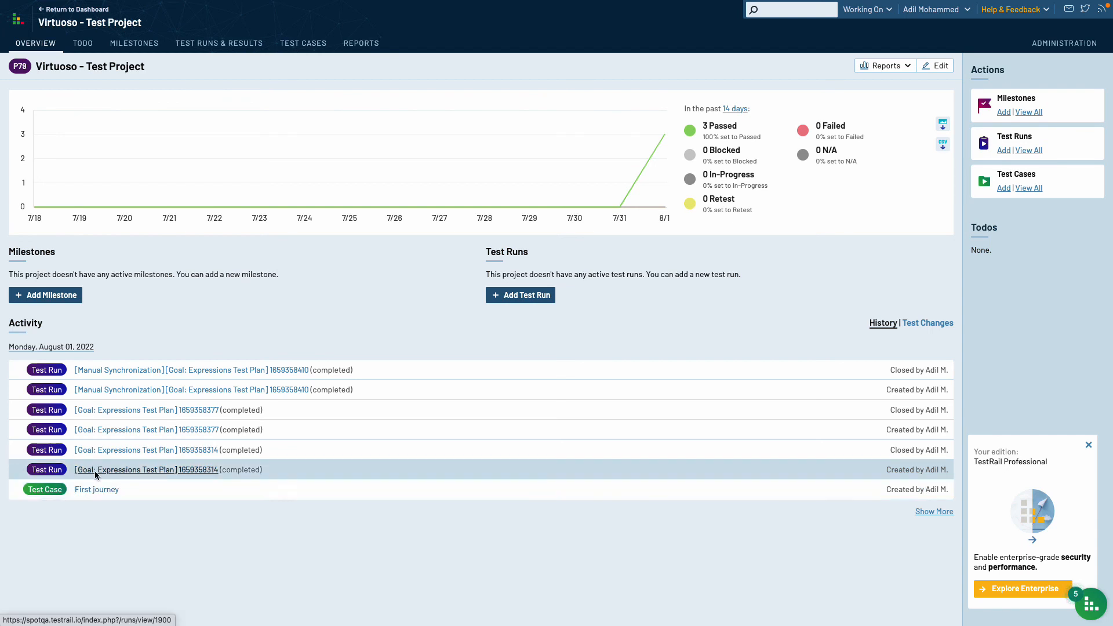
{"action": "left_click", "coordinate": [153, 452]}
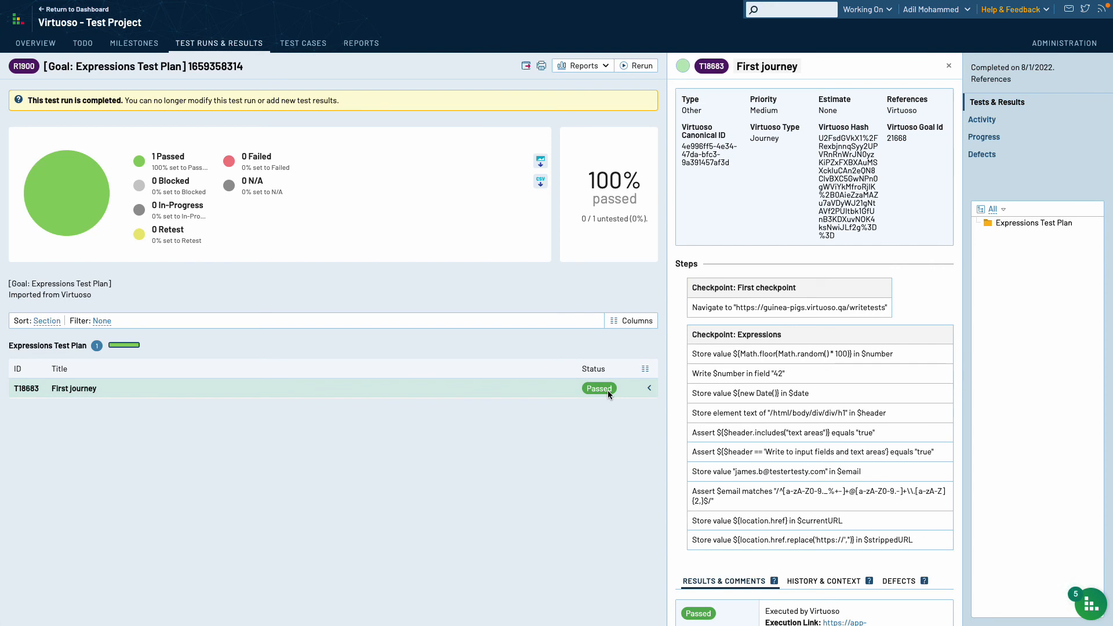
- Verify test T18683 First journey passed with every checkpoint step PASS, then list the project's test cases
{"action": "left_click", "coordinate": [74, 389]}
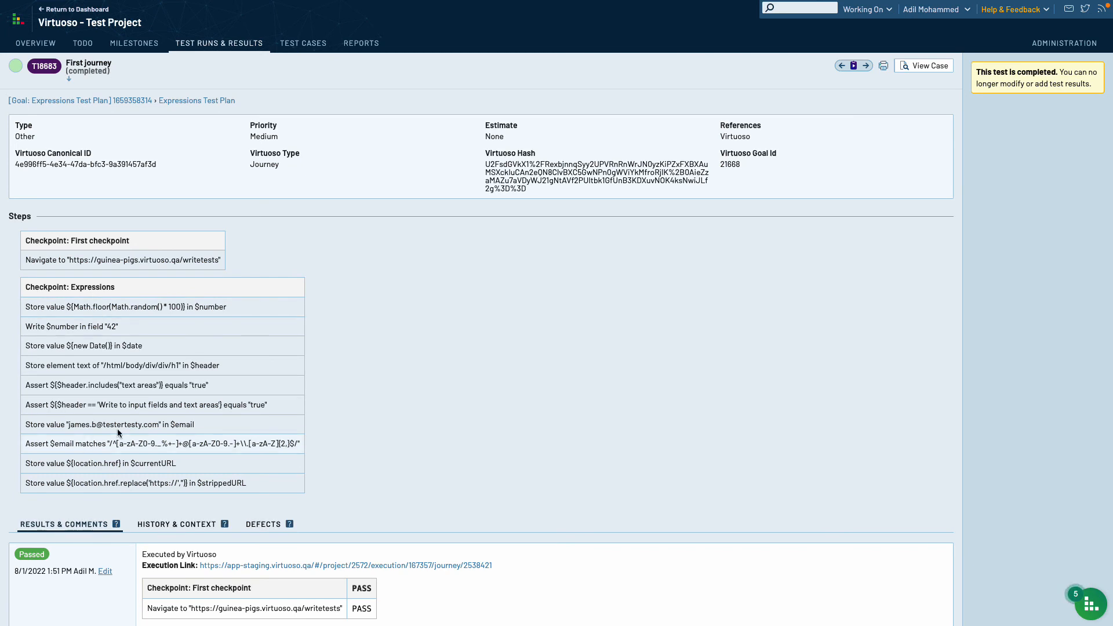
{"action": "scroll", "coordinate": [445, 374], "scroll_direction": "down", "scroll_amount": 2}
{"action": "scroll", "coordinate": [100, 466], "scroll_direction": "down", "scroll_amount": 1}
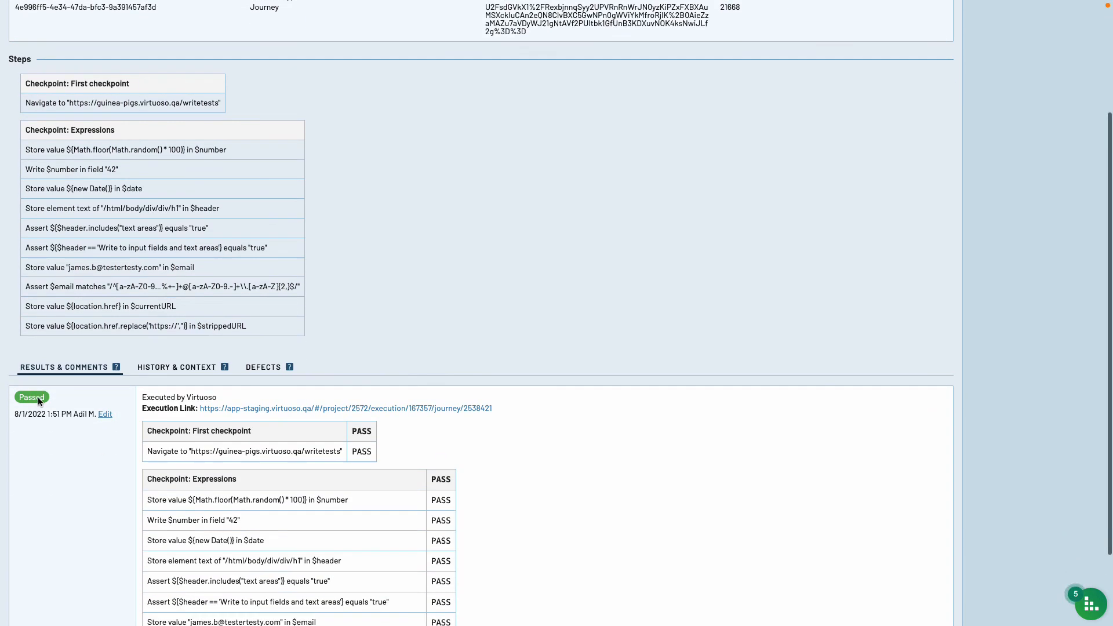
{"action": "scroll", "coordinate": [430, 293], "scroll_direction": "up", "scroll_amount": 1}
{"action": "scroll", "coordinate": [430, 293], "scroll_direction": "up", "scroll_amount": 3}
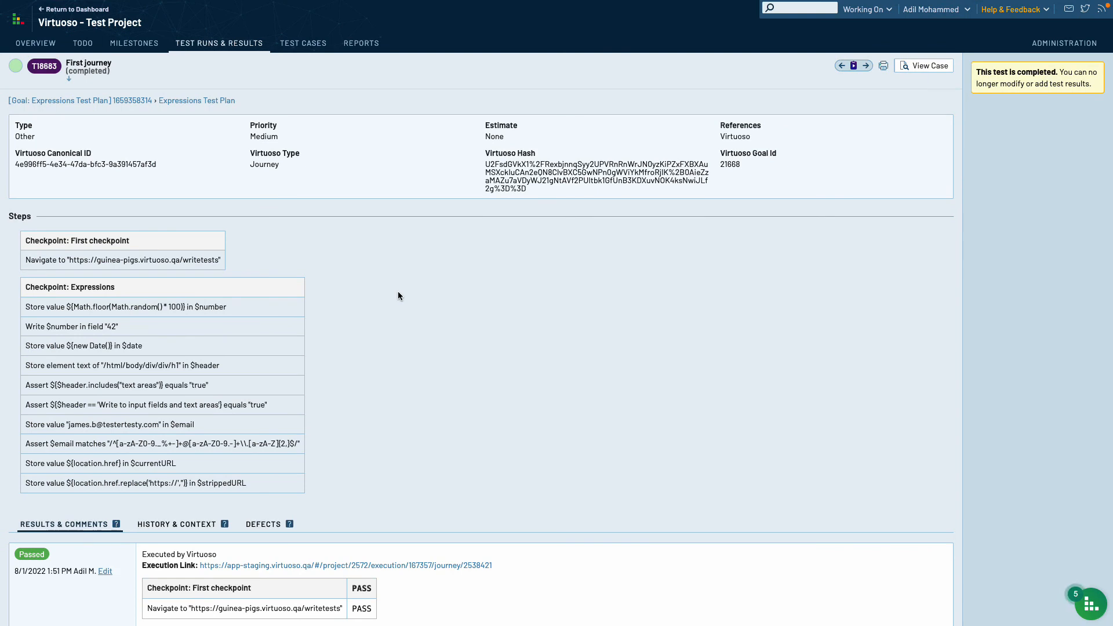
{"action": "left_click", "coordinate": [312, 44]}
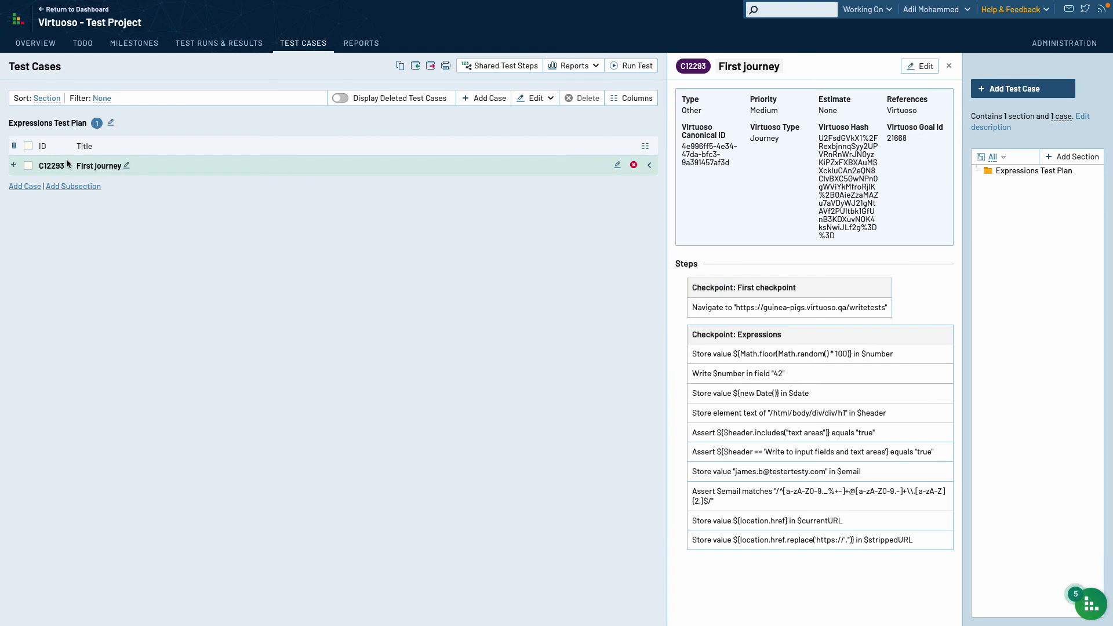
- Open test case C12293 First journey and launch its execution via Execute in Virtuoso
{"action": "left_click", "coordinate": [92, 168]}
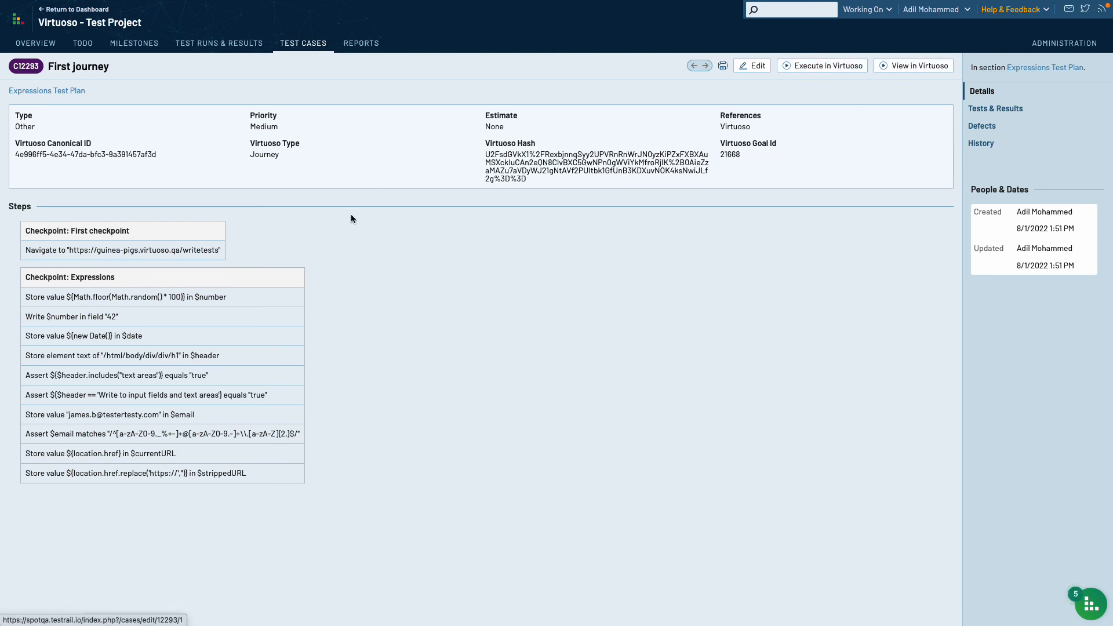
{"action": "left_click", "coordinate": [819, 65]}
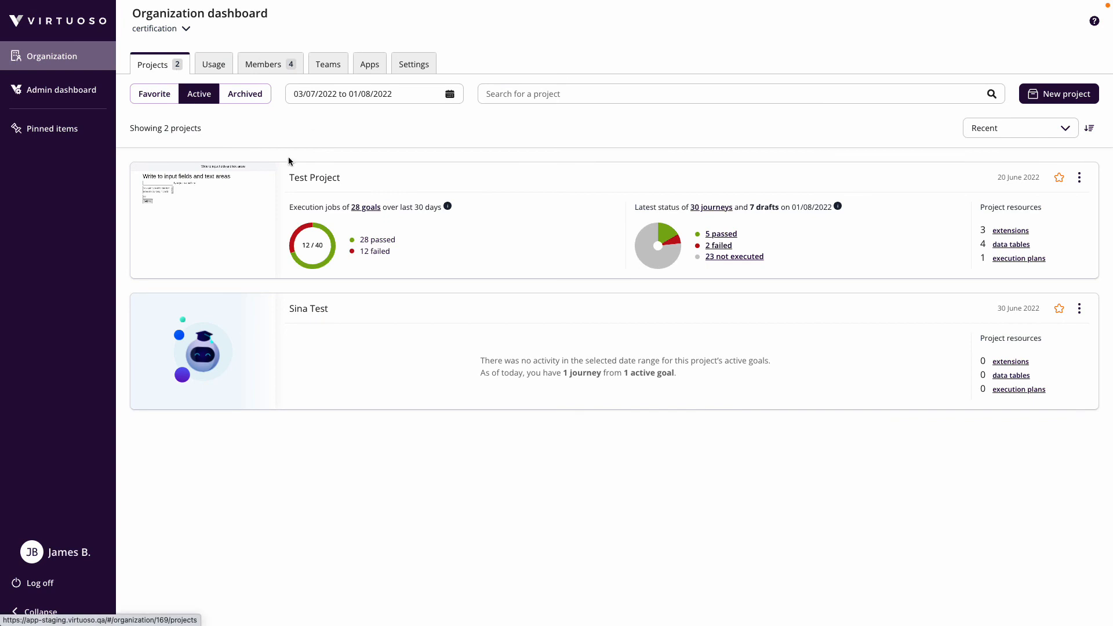
- Check the Test Project's latest Expressions Test Plan job passed, then view C12293 First journey in Virtuoso
{"action": "left_click", "coordinate": [296, 178]}
{"action": "left_click", "coordinate": [67, 118]}
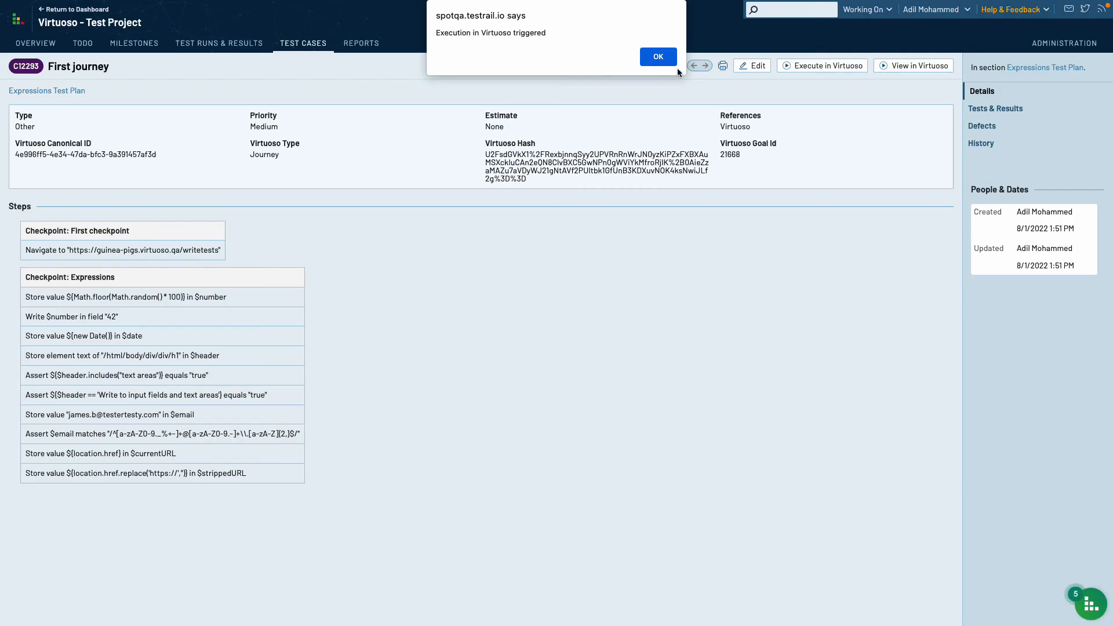
{"action": "left_click", "coordinate": [659, 55]}
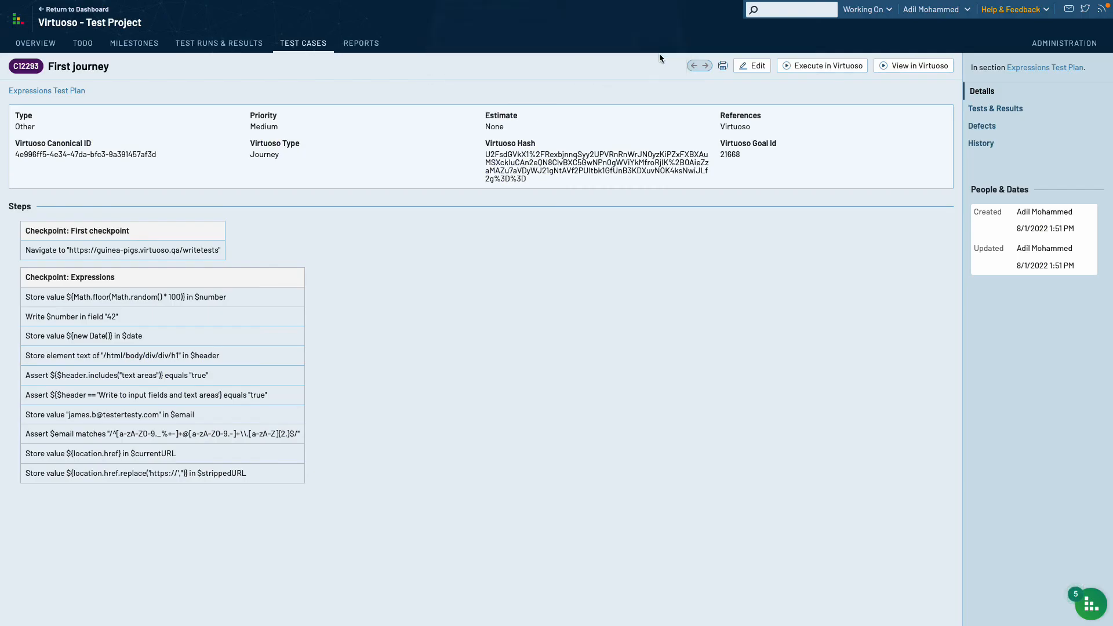
{"action": "left_click", "coordinate": [897, 69]}
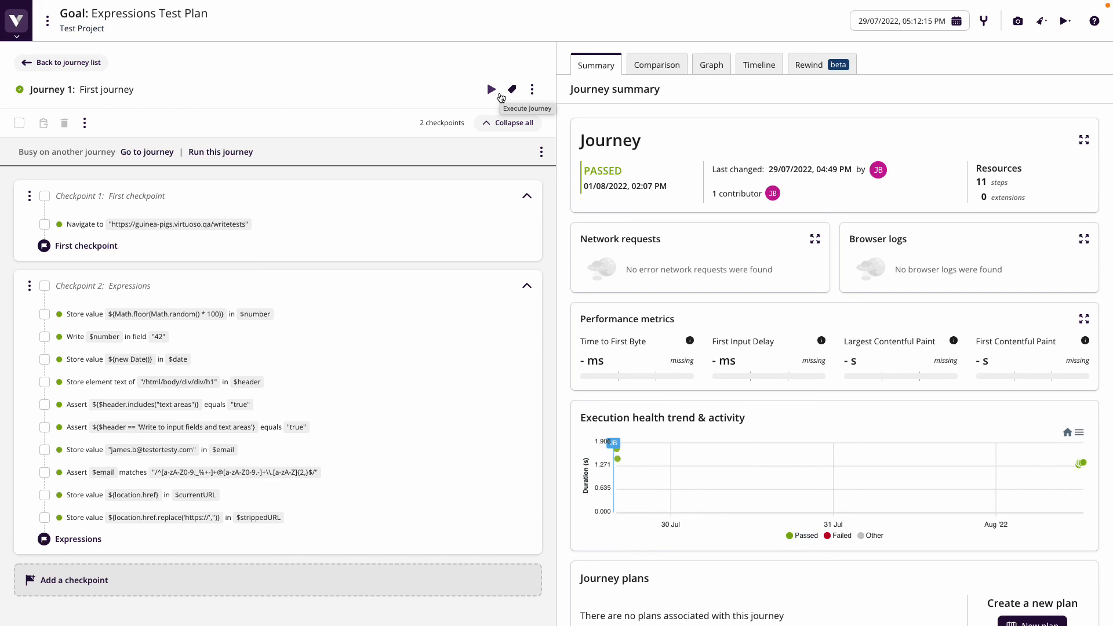
- Run 'Syncronize last journey execution' from the First journey's actions menu and acknowledge the response
{"action": "left_click", "coordinate": [531, 89]}
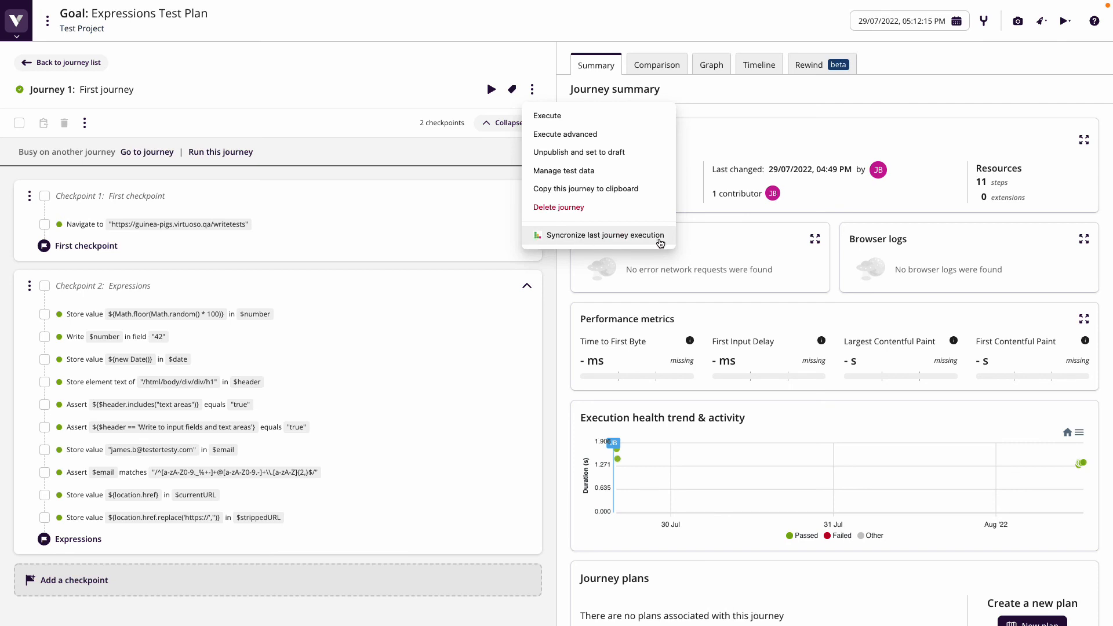
{"action": "left_click", "coordinate": [625, 239]}
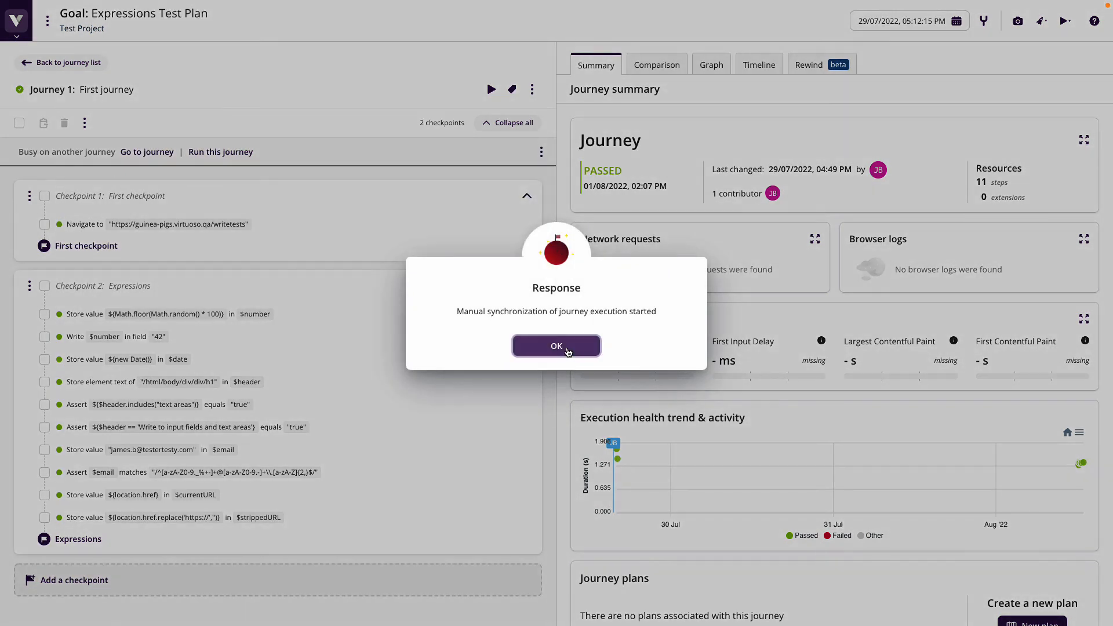
{"action": "left_click", "coordinate": [569, 348]}
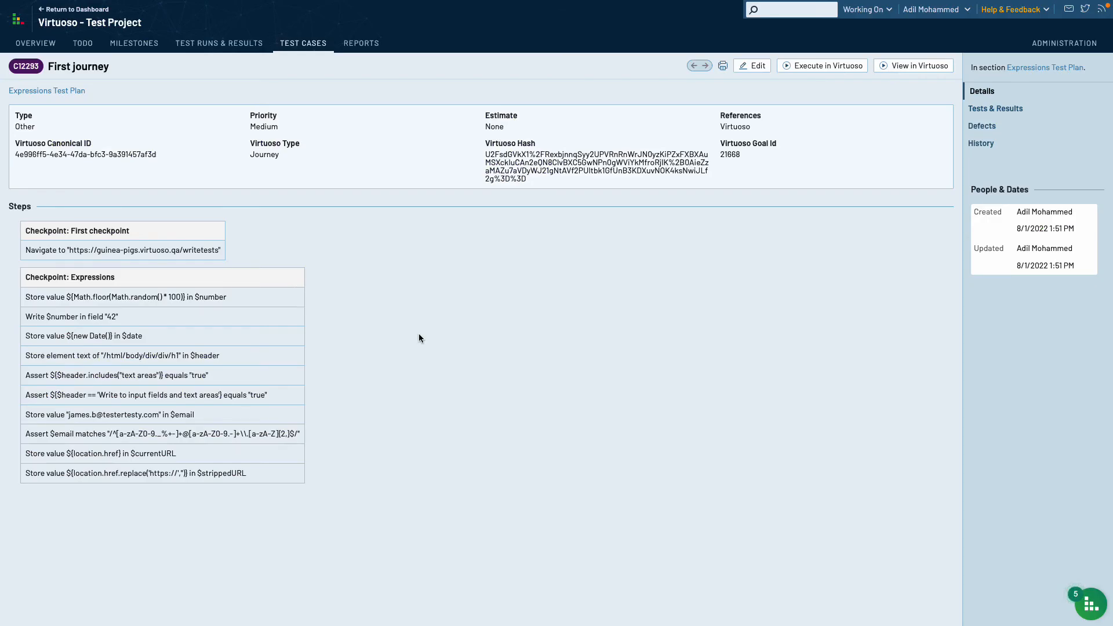
{"action": "left_click", "coordinate": [74, 10]}
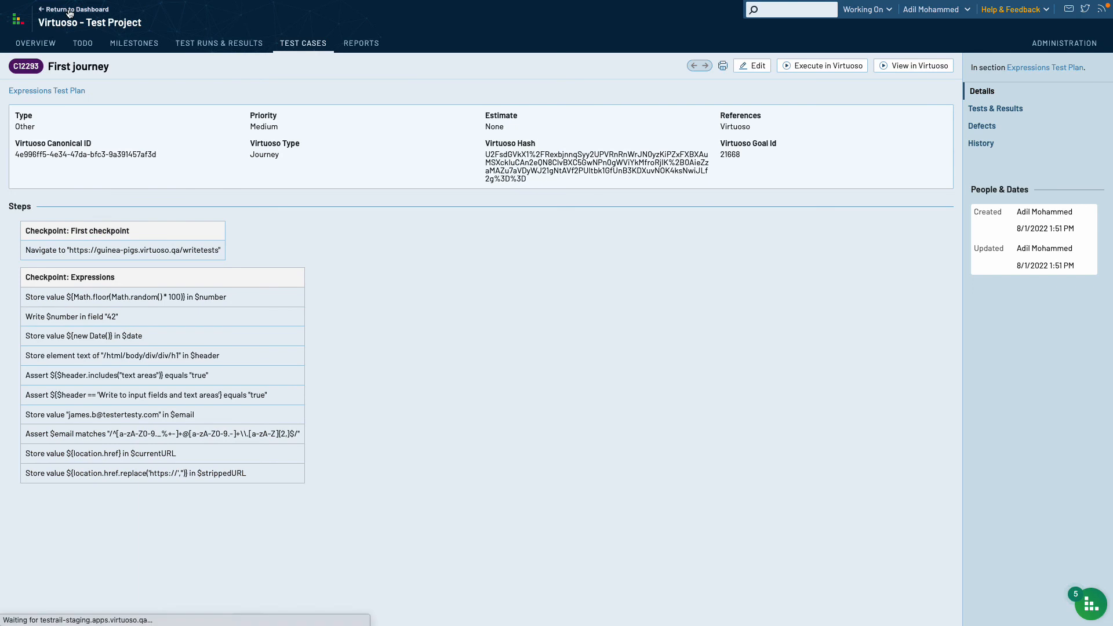
{"action": "scroll", "coordinate": [94, 447], "scroll_direction": "down", "scroll_amount": 1}
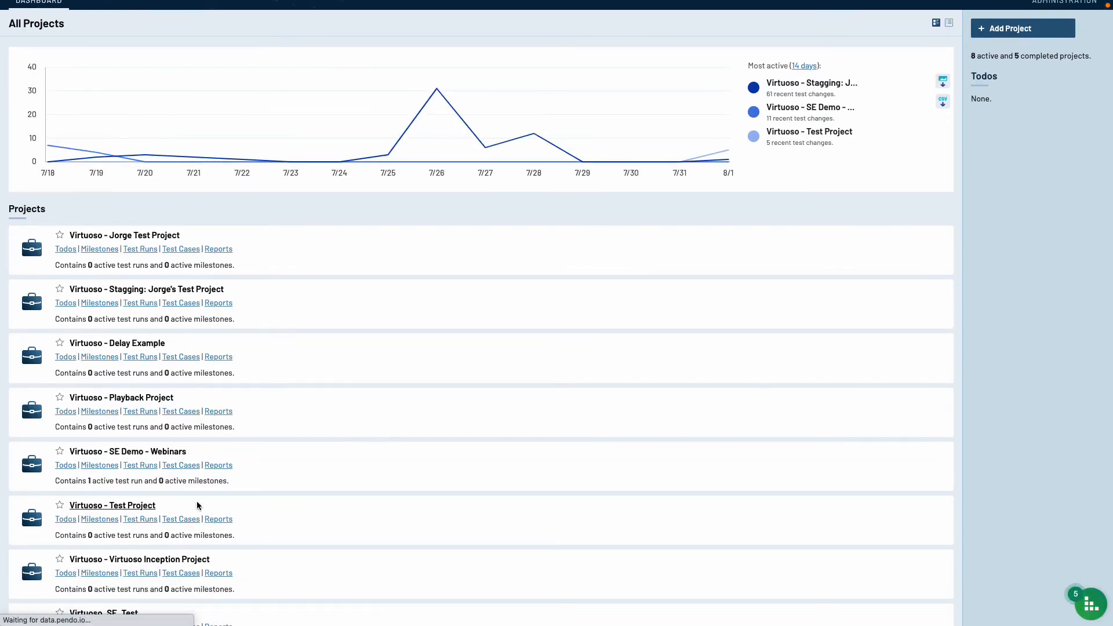
{"action": "left_click", "coordinate": [140, 502]}
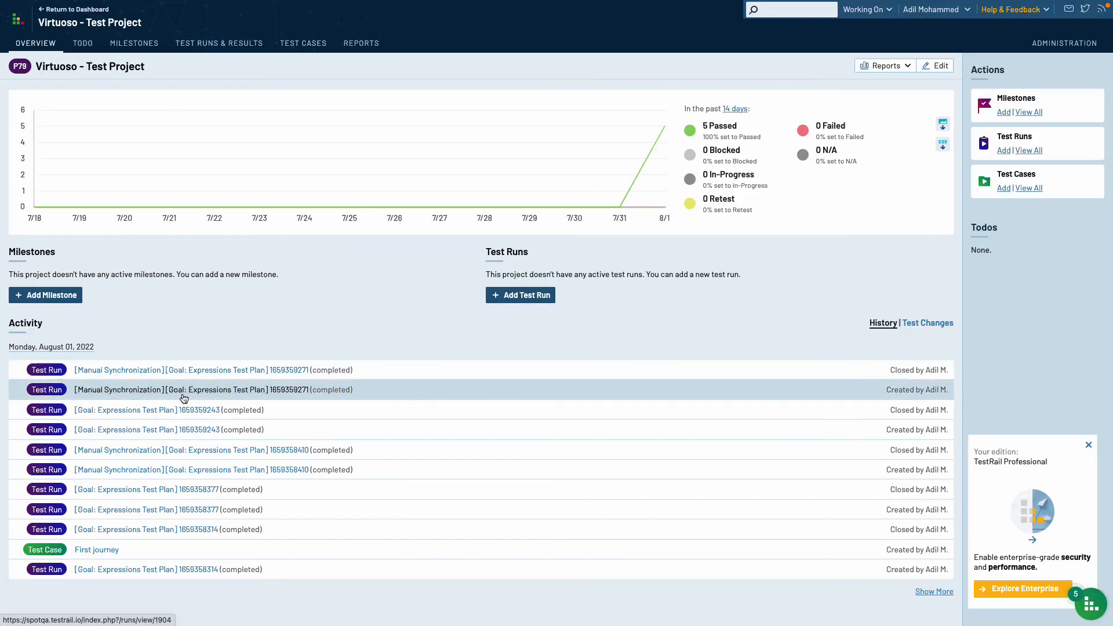
{"action": "left_click", "coordinate": [252, 370]}
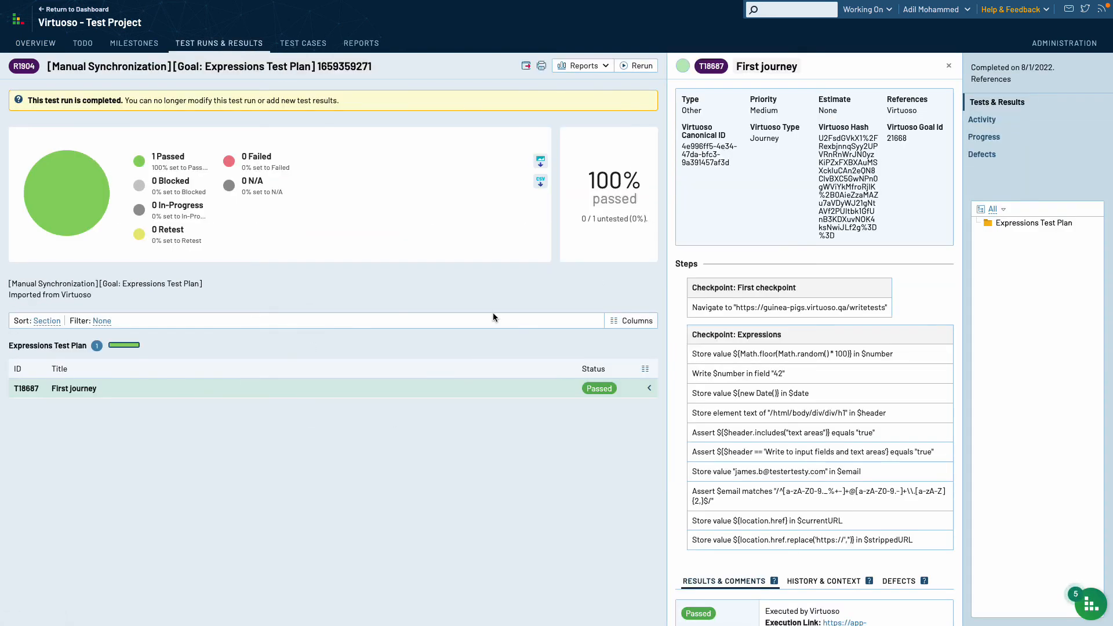
{"action": "left_click", "coordinate": [73, 388]}
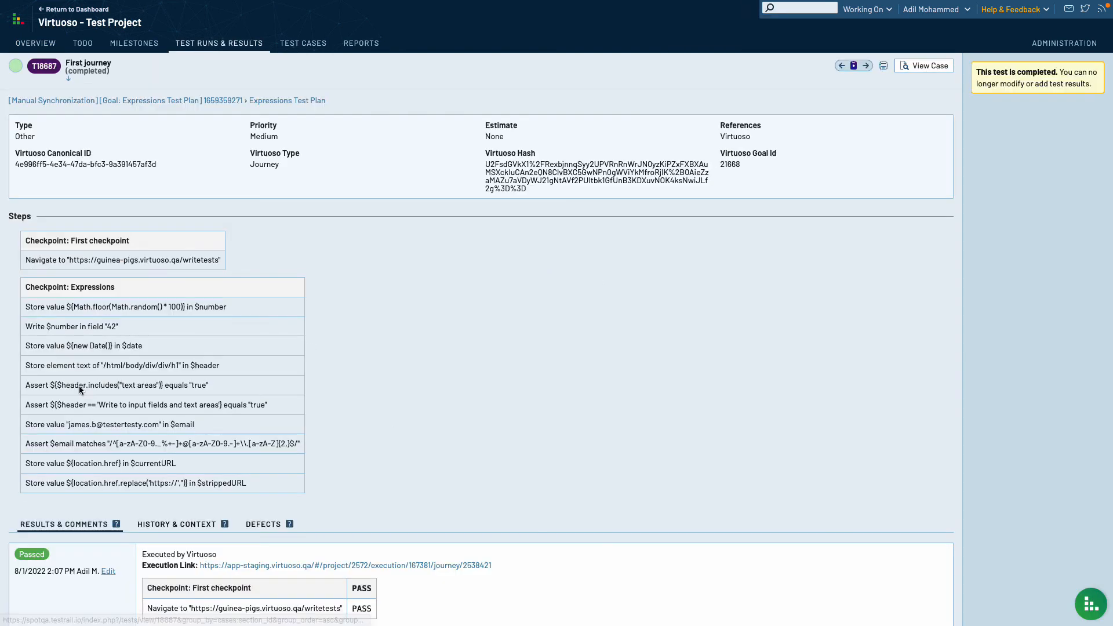
{"action": "scroll", "coordinate": [64, 489], "scroll_direction": "down", "scroll_amount": 2}
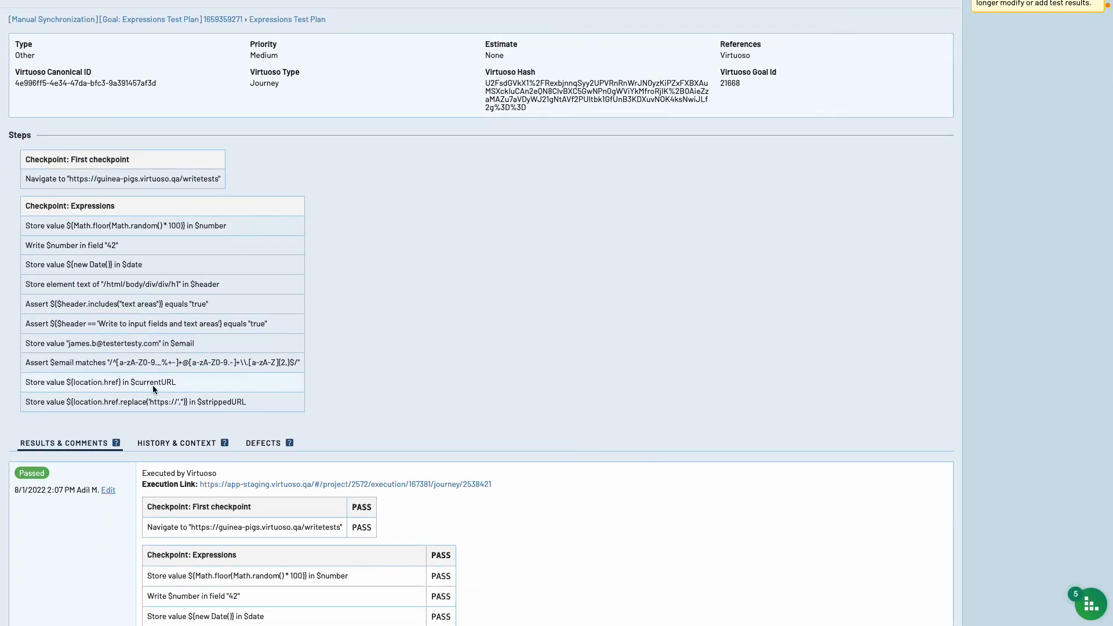
{"action": "scroll", "coordinate": [524, 341], "scroll_direction": "up", "scroll_amount": 2}
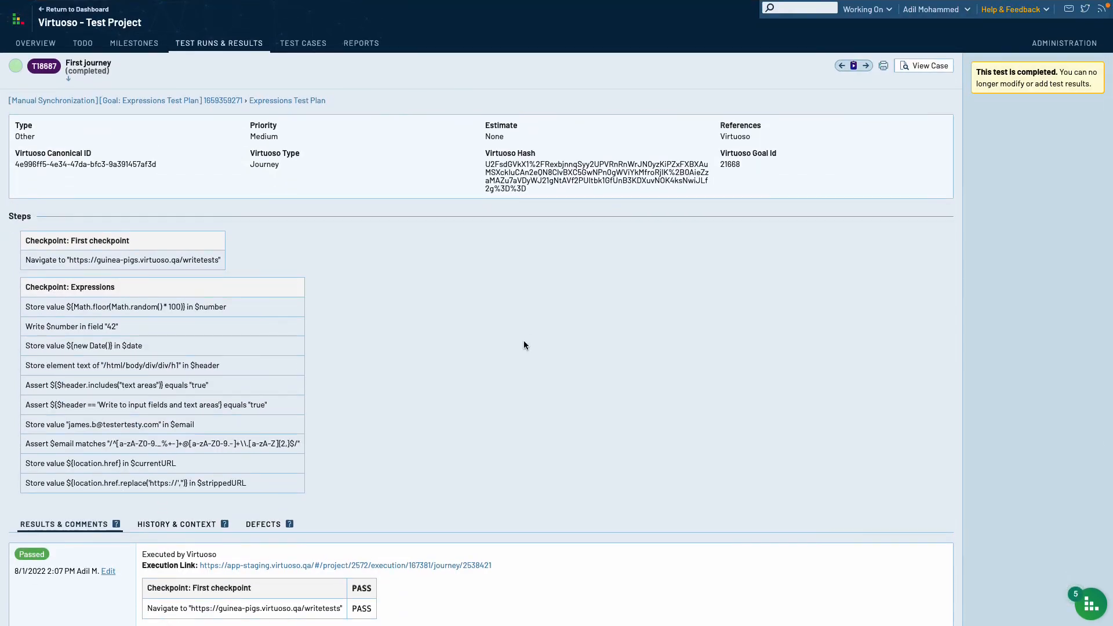